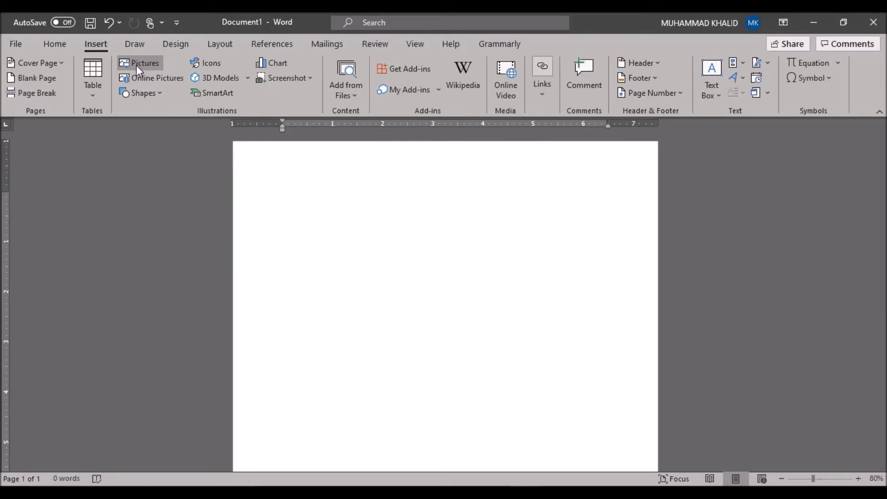
Switch from the blank Word document to the web browser with Alt+Tab.
key("alt+Tab")
Open the YouTube tab and scroll through the Office 365 tutorial playlist.
left_click(90, 22)
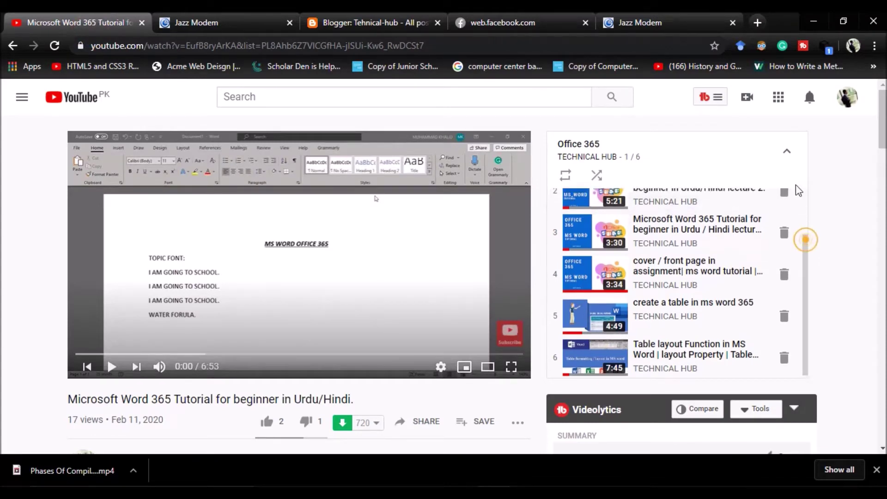
left_click_drag(807, 234, 801, 199)
mouse_move(694, 210)
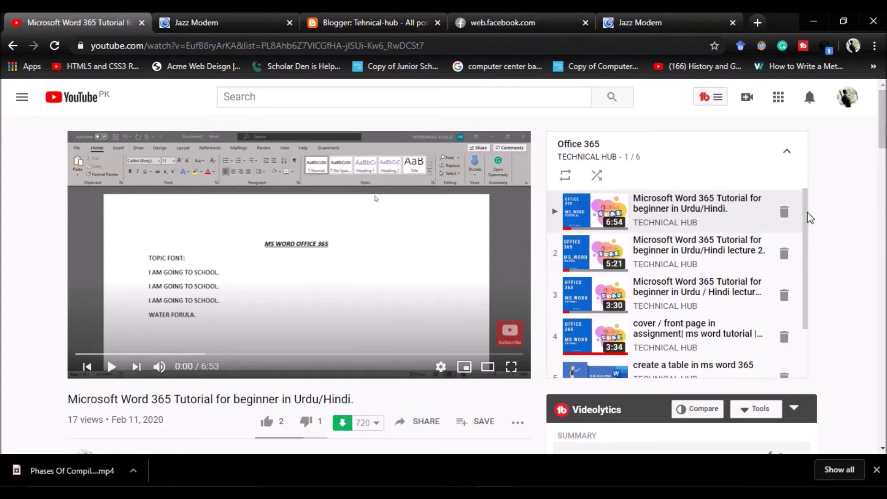
left_click_drag(807, 213, 809, 259)
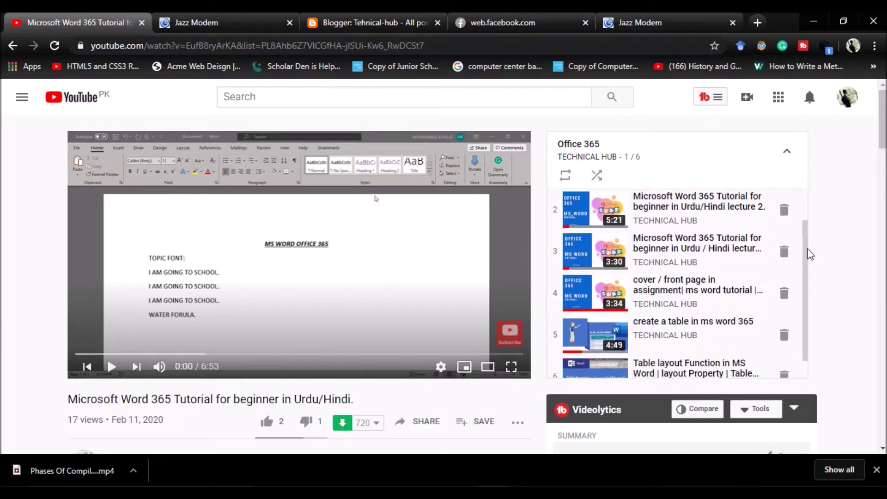
left_click_drag(809, 258, 810, 285)
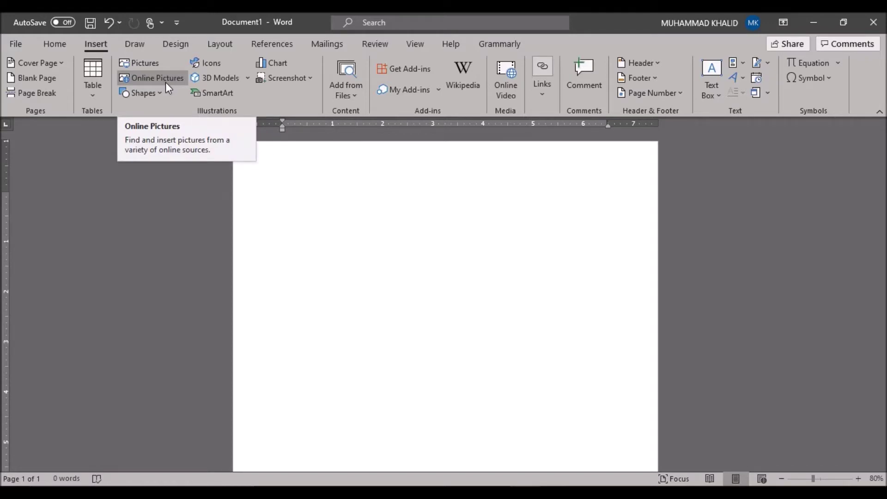
Insert the all-in-one computer photo from an online picture search for 'computer'.
left_click(166, 84)
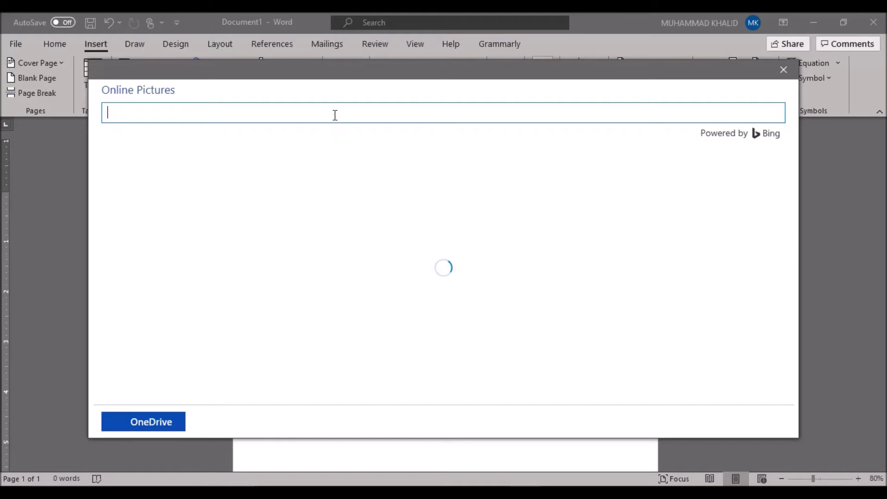
type("com")
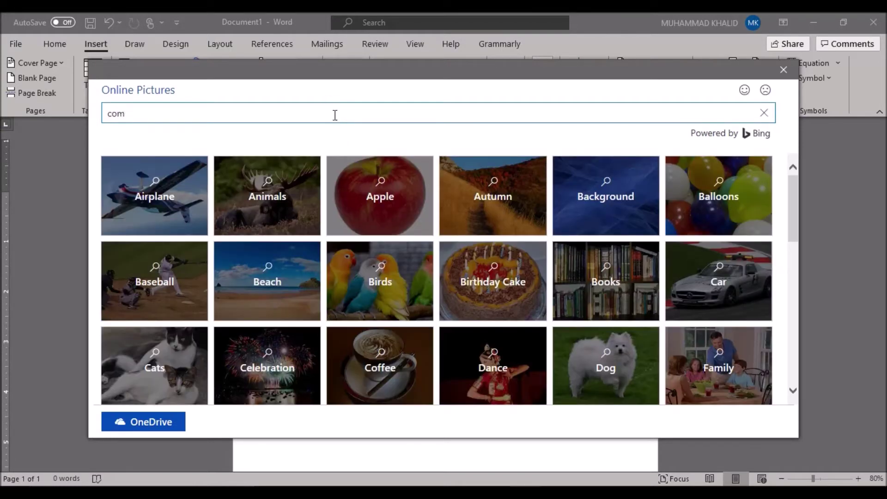
type("puter")
key("Return")
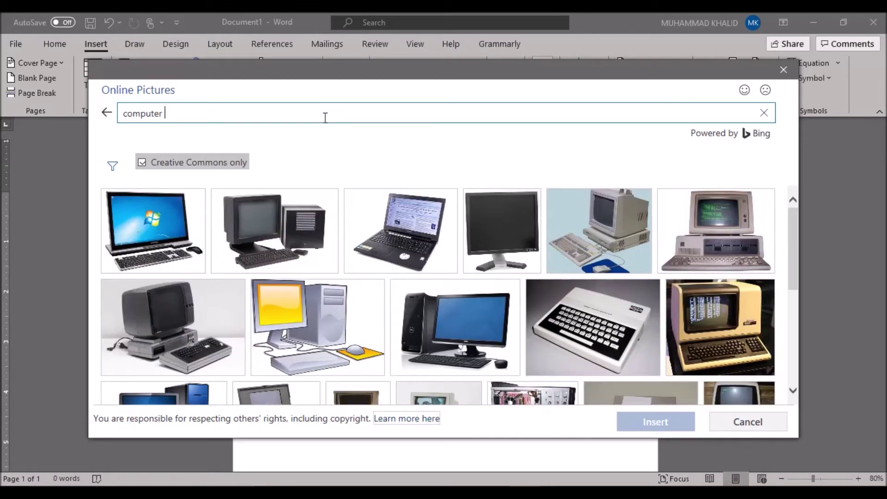
left_click(163, 221)
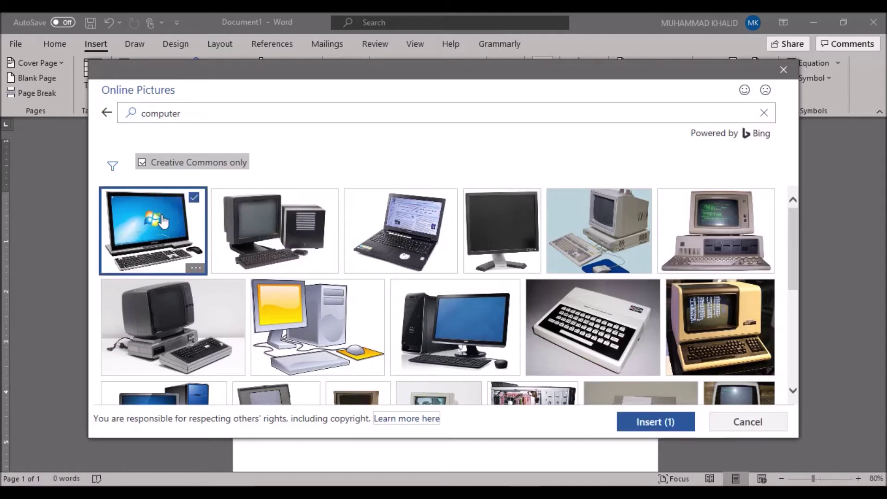
left_click(658, 422)
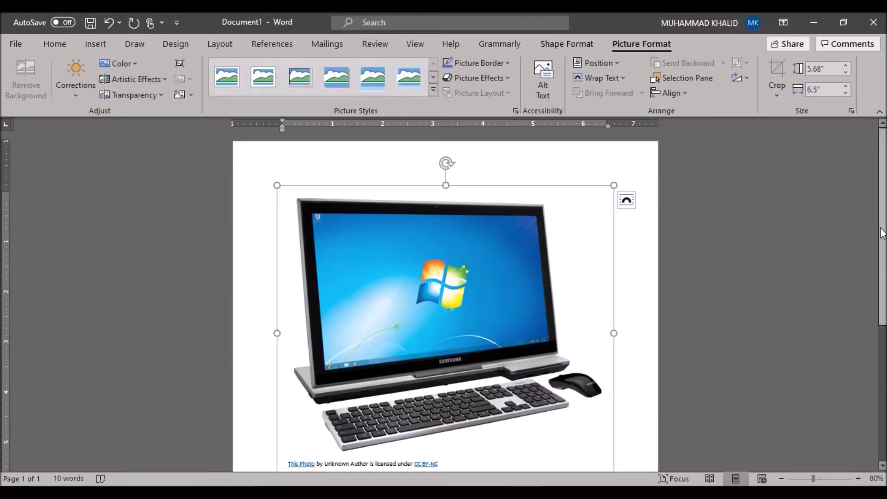
Resize the computer photo by its corner handle to about 4.48" by 3.48".
left_click_drag(881, 233, 882, 280)
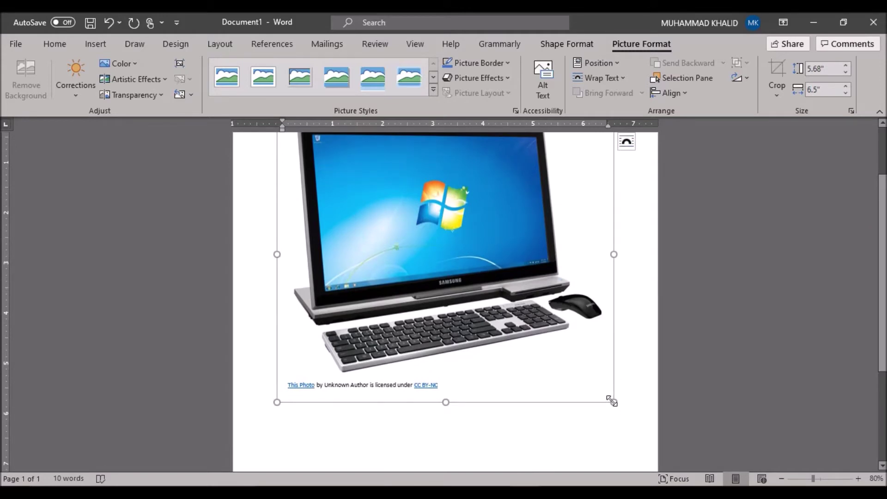
left_click_drag(612, 401, 513, 292)
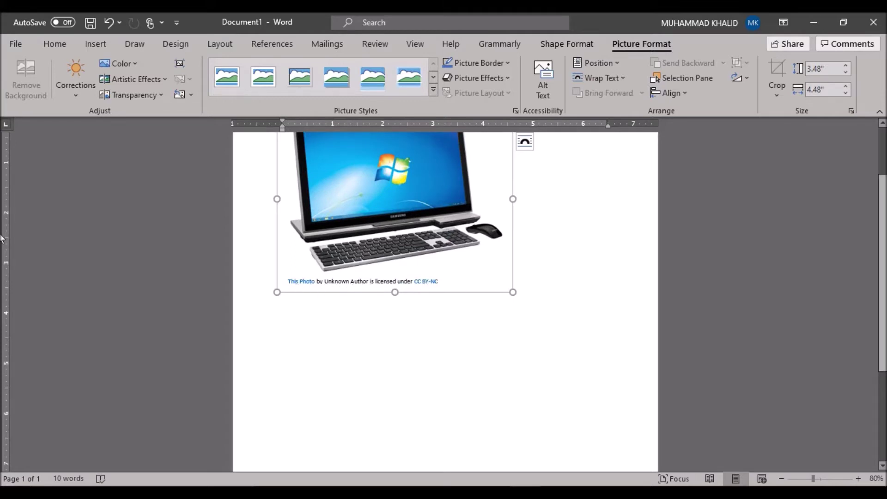
scroll(444, 250, "up", 3)
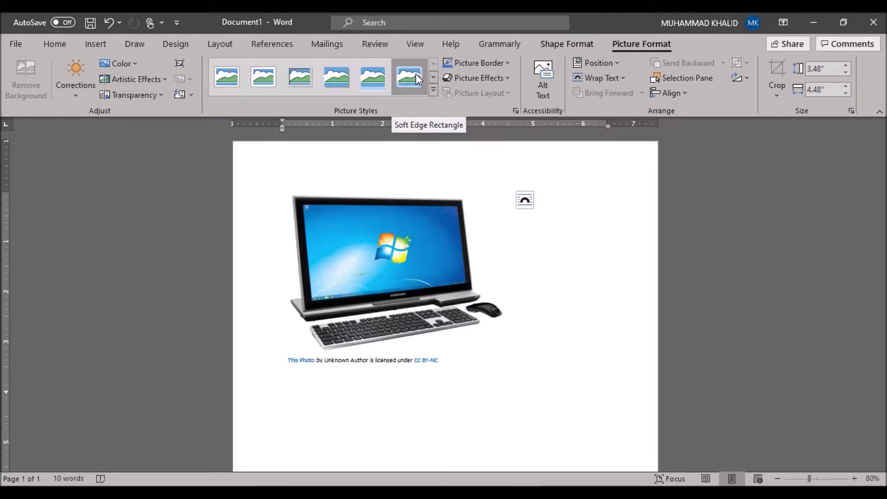
left_click(95, 44)
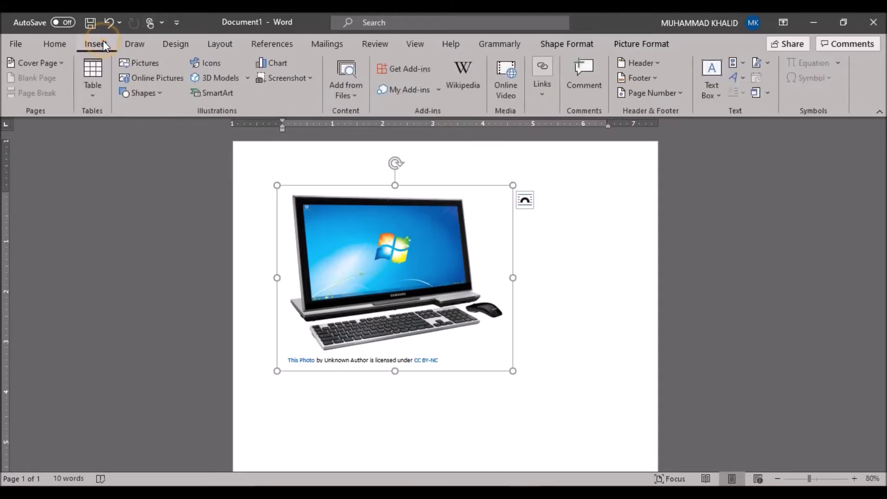
Draw a 1.25" by 6.79" blue rounded-corner rectangle below the computer photo.
left_click(154, 92)
left_click(154, 93)
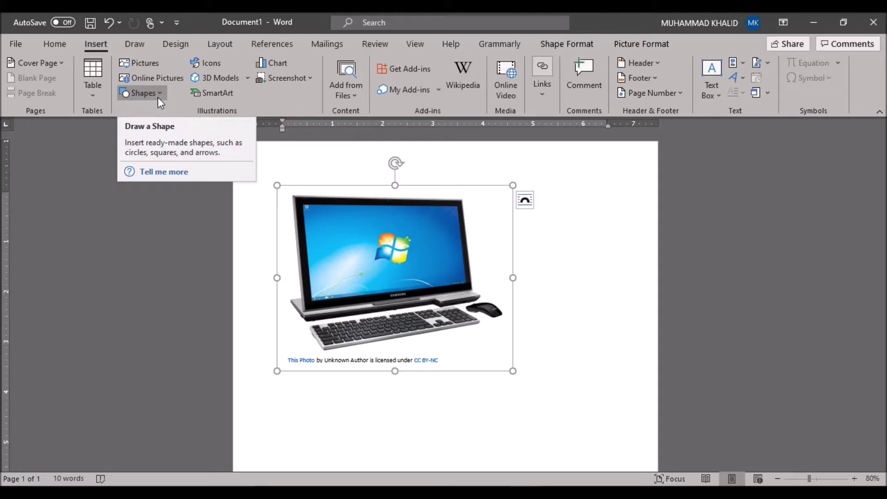
left_click(159, 95)
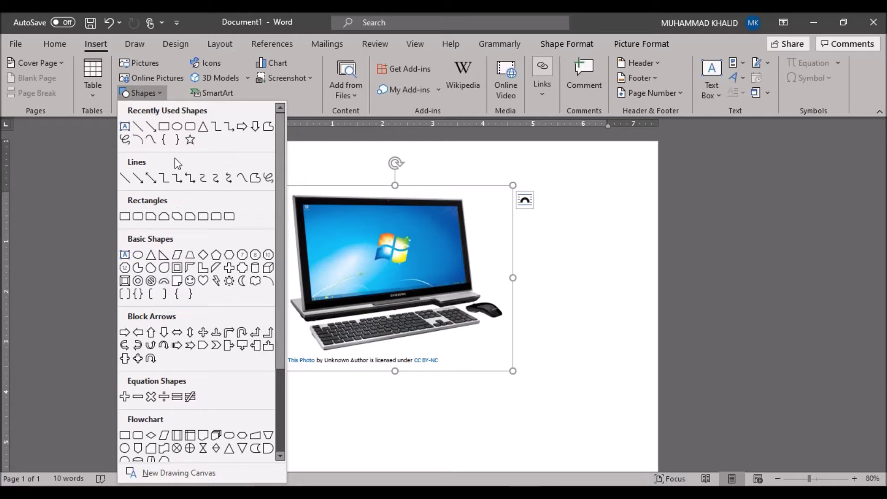
left_click(190, 128)
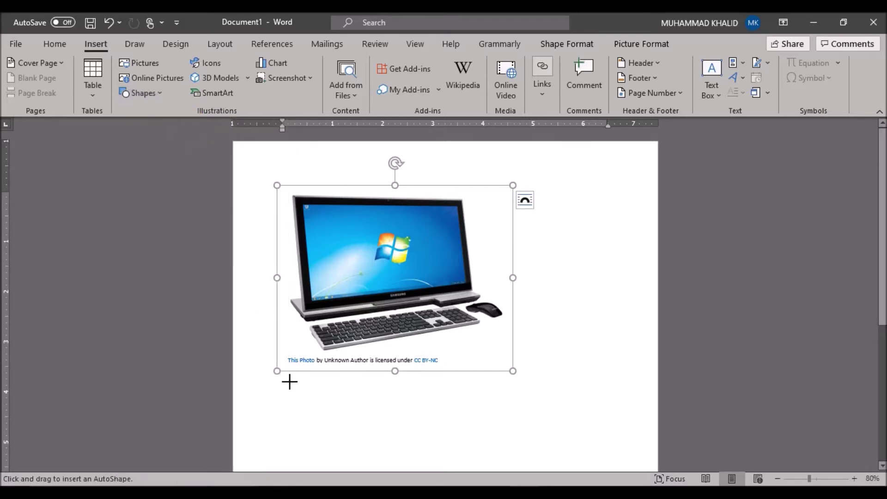
left_click_drag(295, 388, 633, 450)
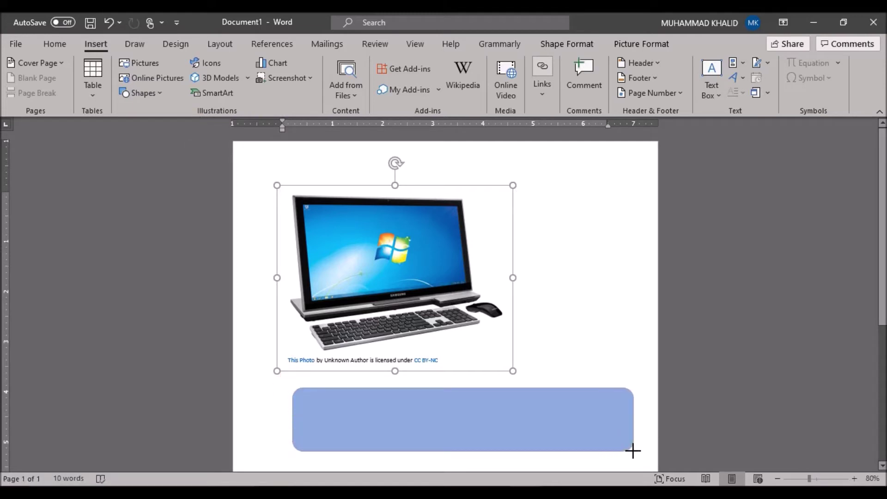
left_click(482, 421)
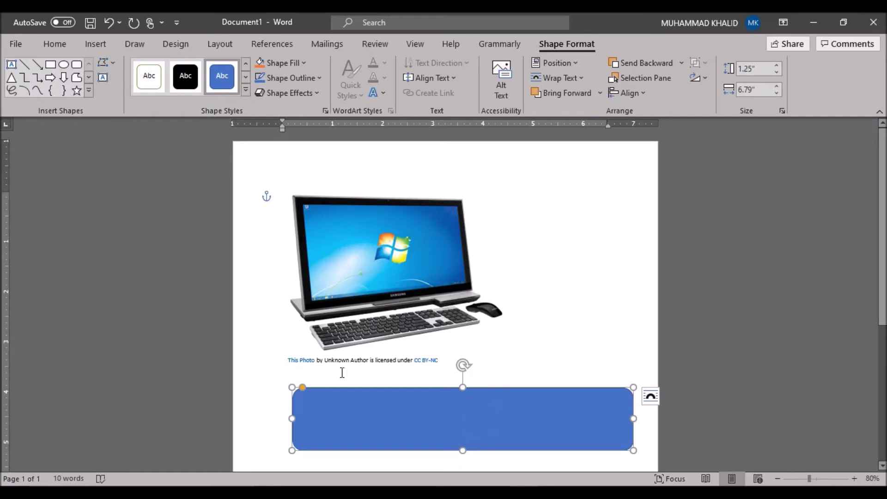
Add the text 'technical hub' inside the rounded rectangle and reselect the whole shape.
right_click(427, 424)
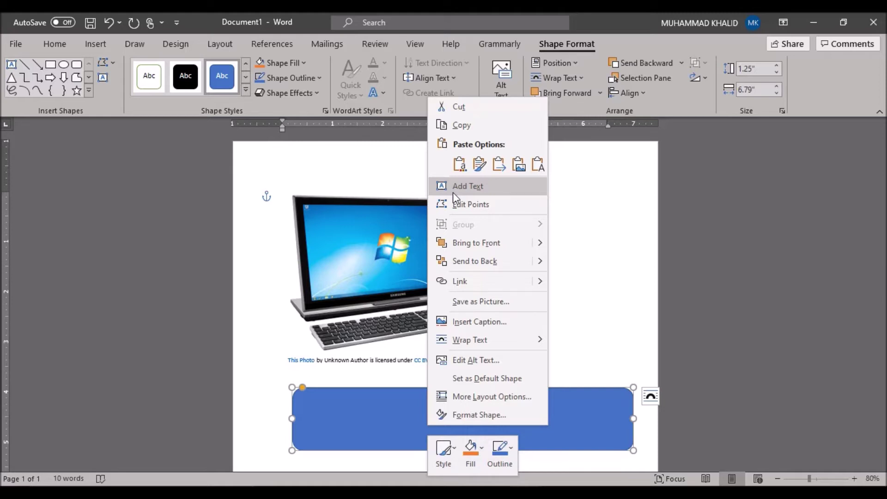
left_click(452, 192)
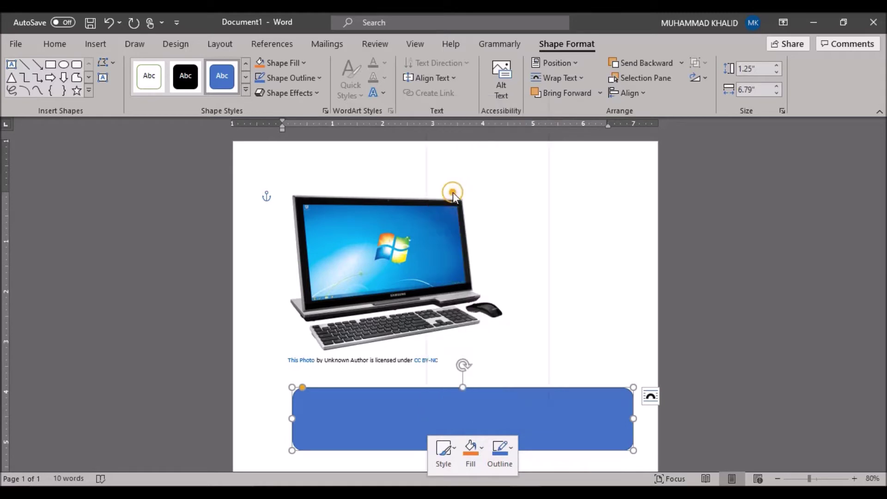
type("technical hub")
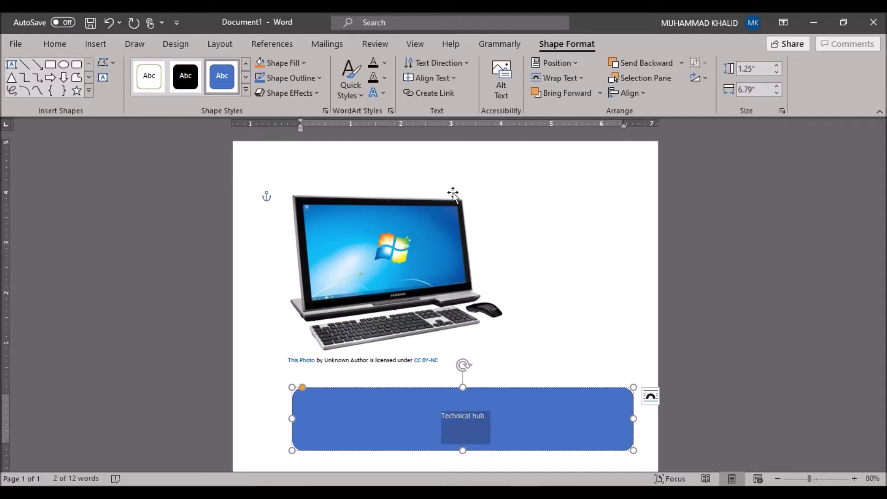
left_click(424, 177)
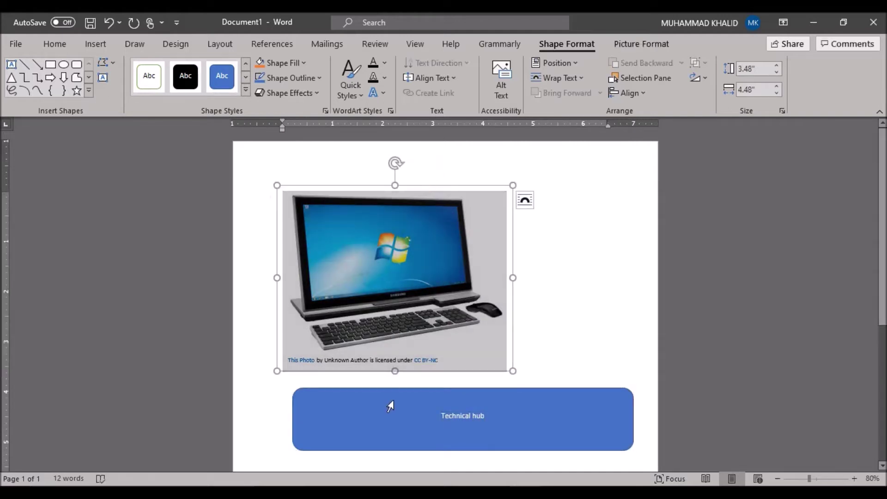
double_click(390, 403)
left_click(357, 390)
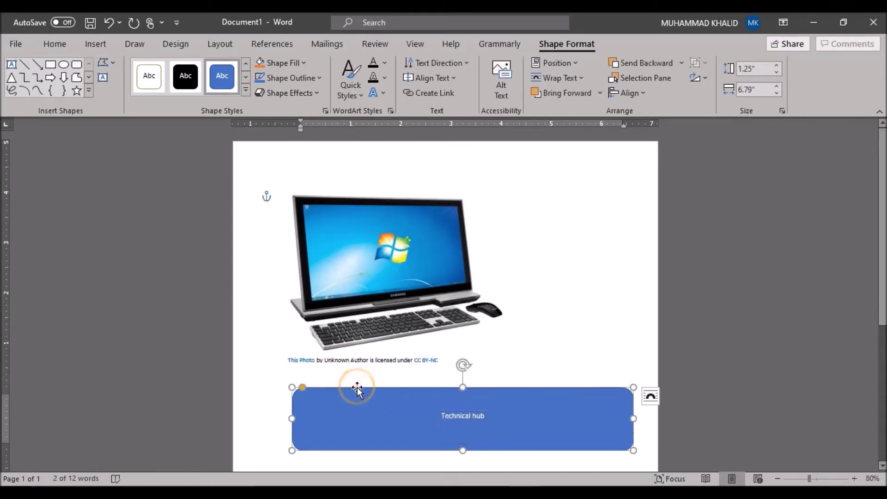
Apply an orange shape style, then fill the shape red with a black outline.
left_click(244, 91)
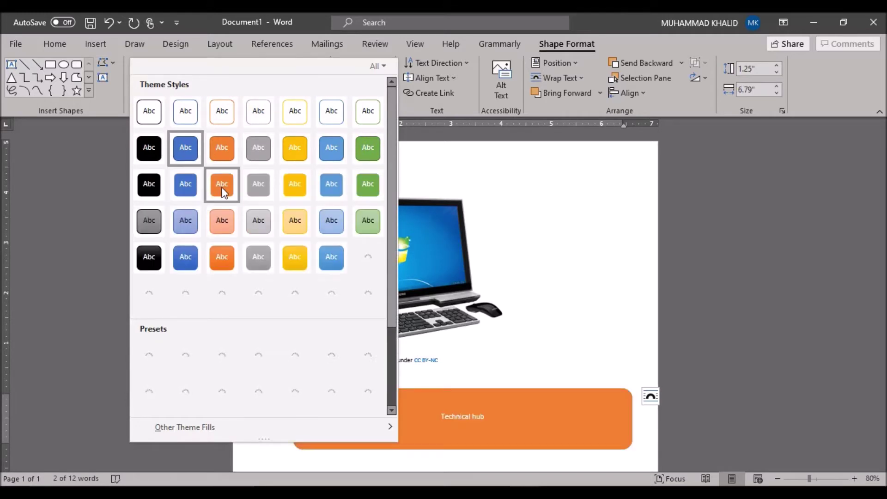
left_click(222, 189)
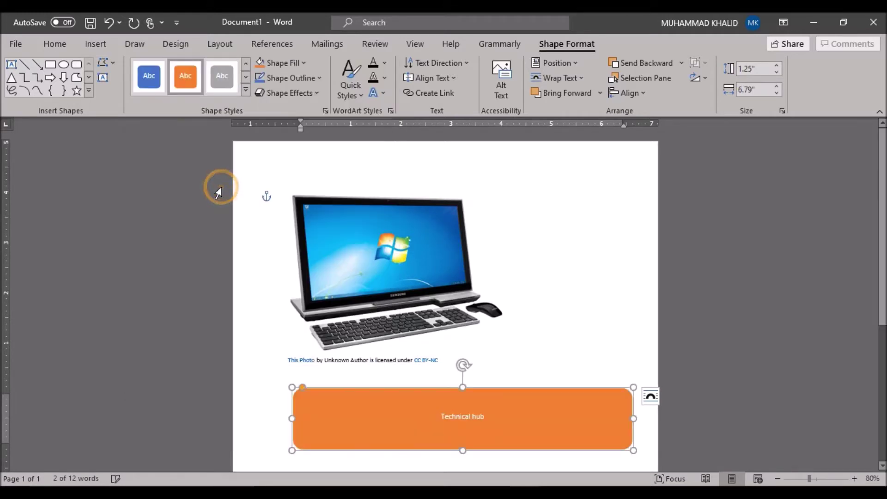
left_click(306, 62)
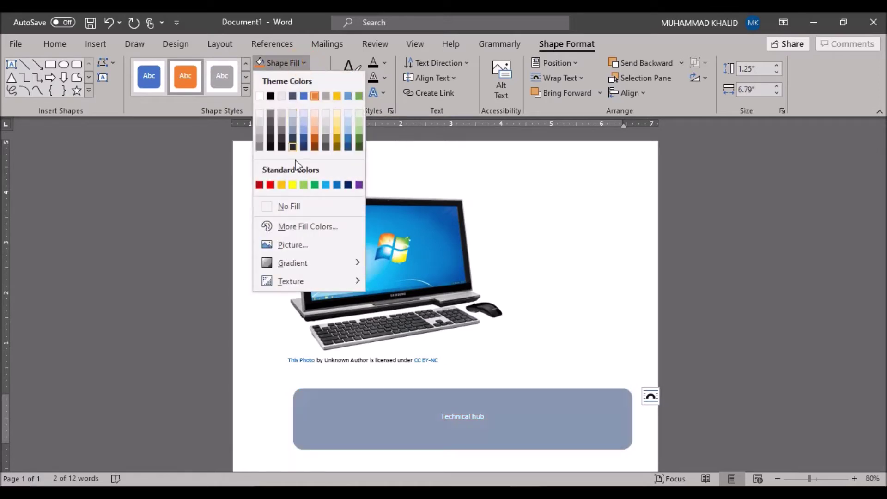
left_click(274, 186)
left_click(294, 82)
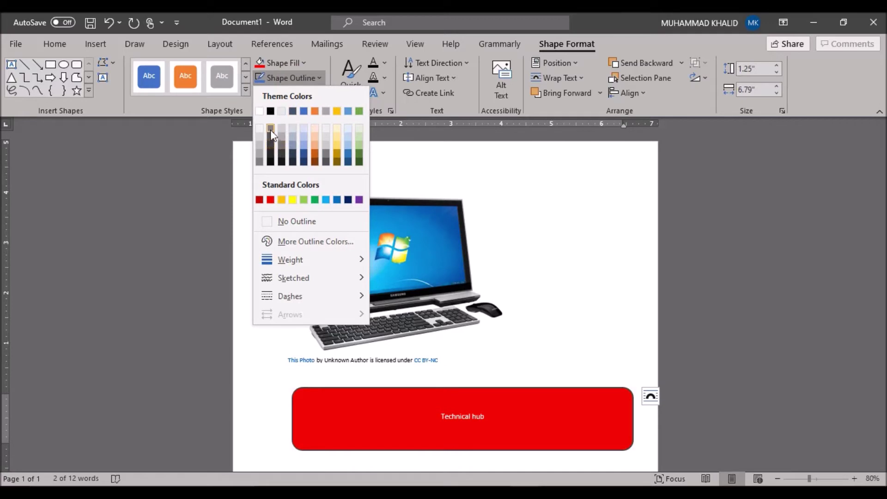
left_click(271, 111)
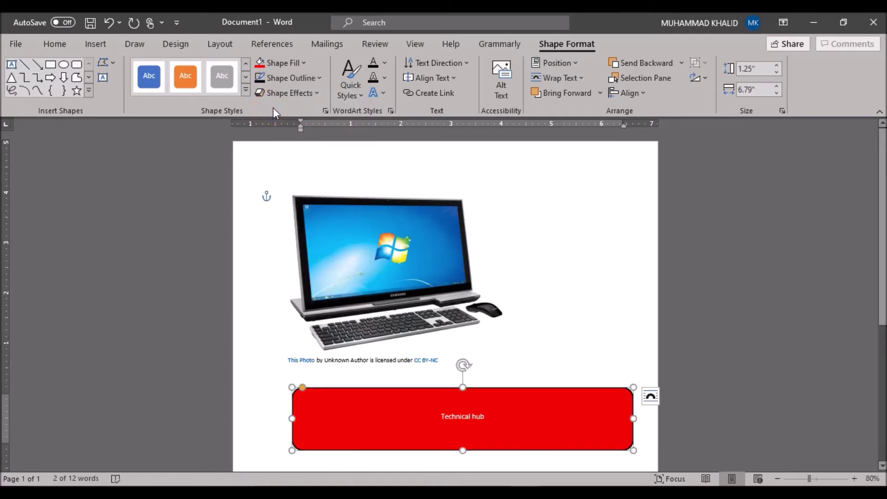
left_click(300, 93)
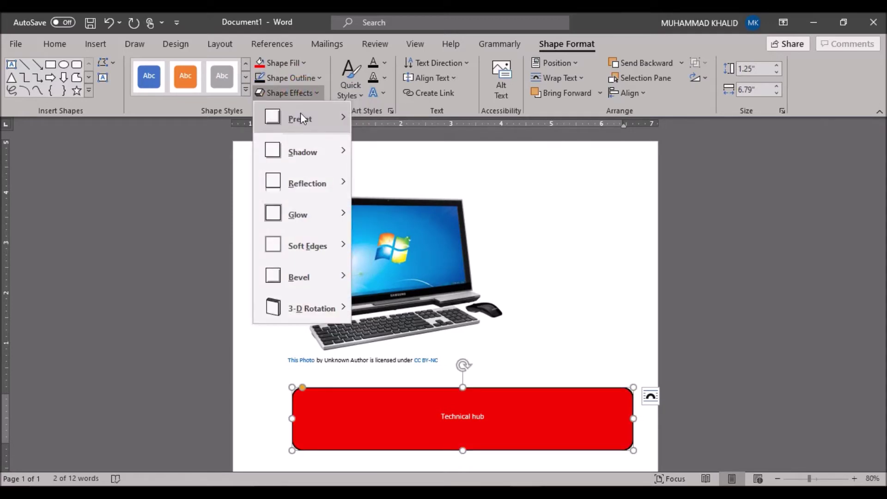
mouse_move(301, 118)
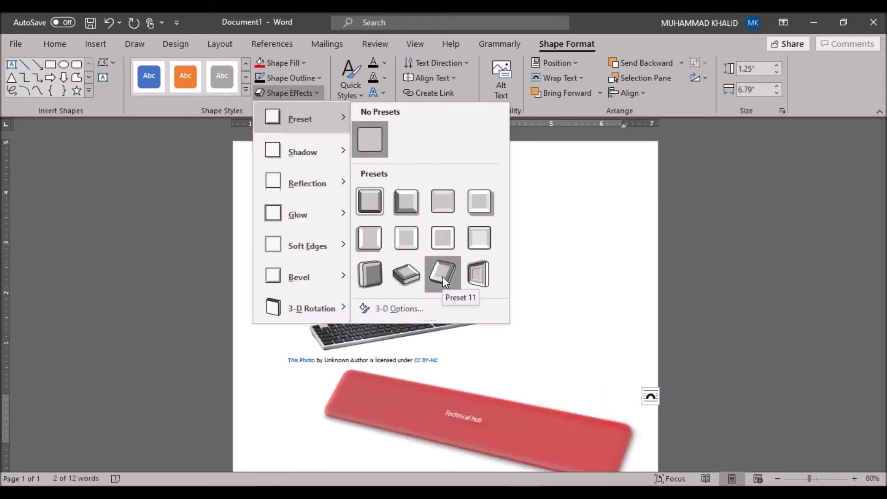
Apply 3-D Preset 11 to the red banner and add a blue glow variation.
left_click(420, 276)
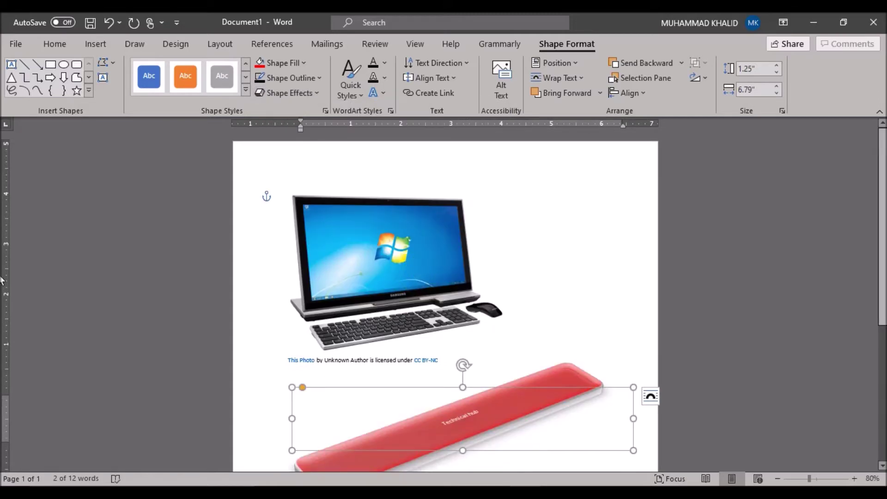
scroll(2, 291, "down", 3)
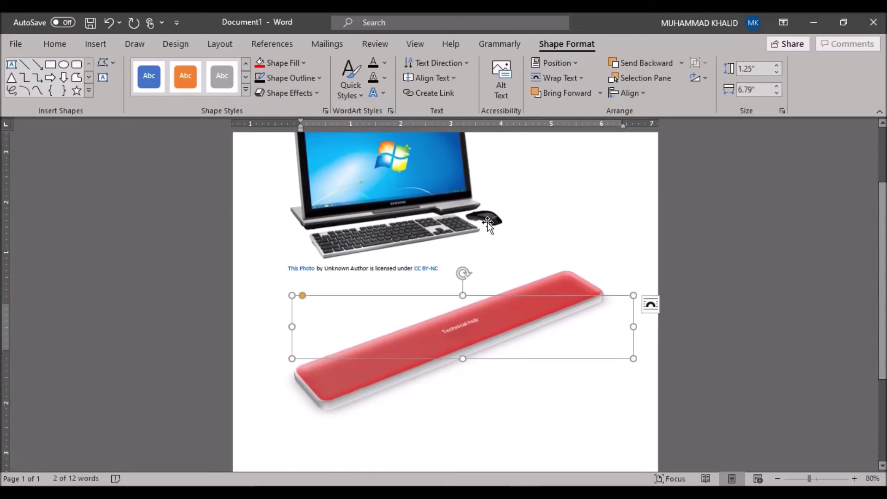
left_click(297, 95)
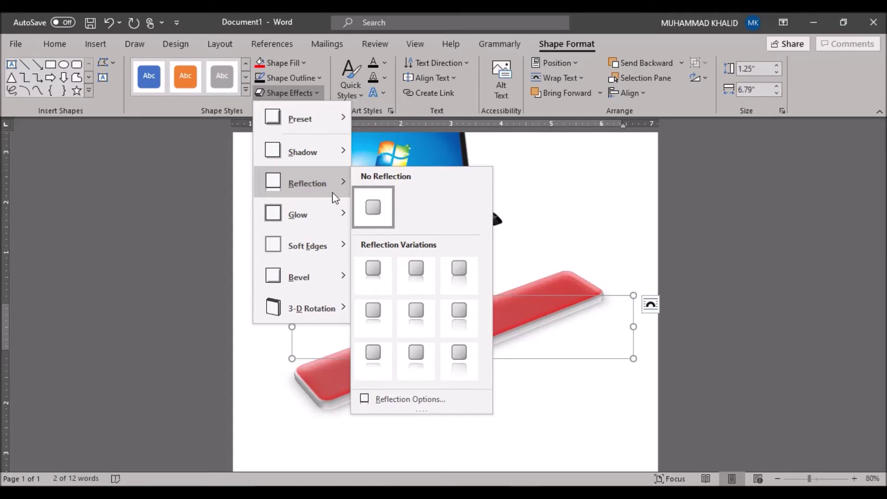
mouse_move(298, 215)
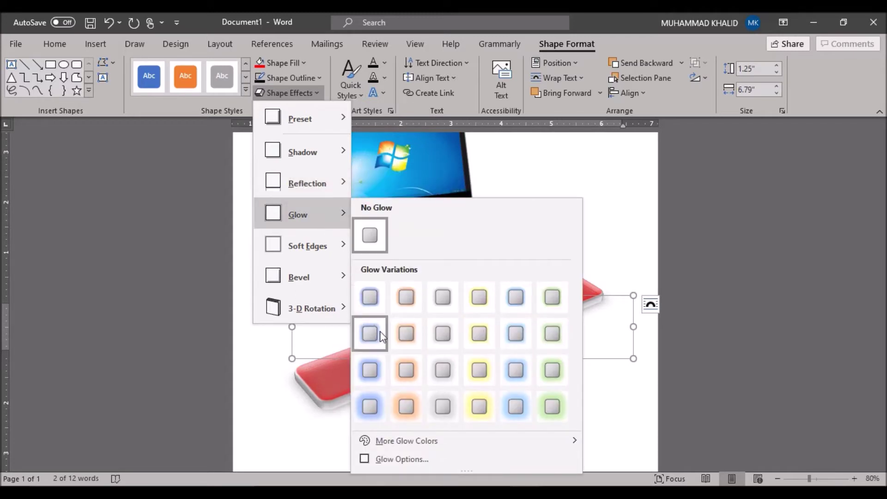
left_click(374, 367)
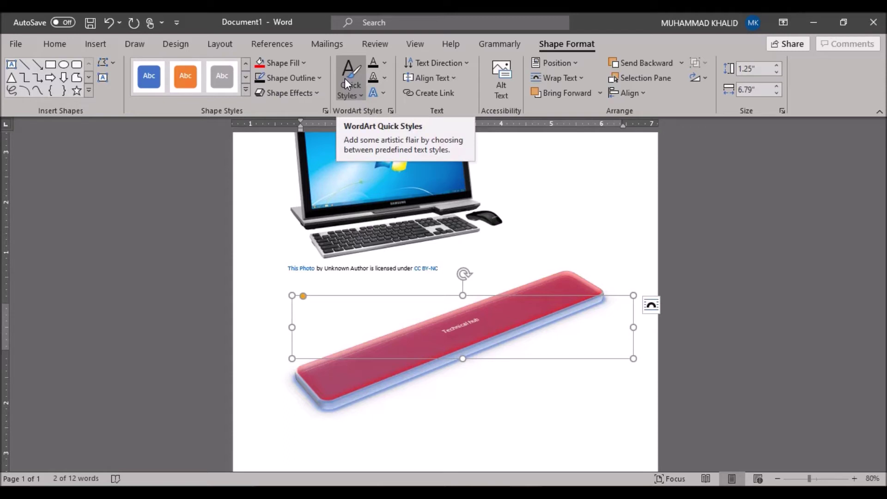
Apply the orange WordArt style to 'Technical hub' and grow the text to 80 pt.
left_click(362, 94)
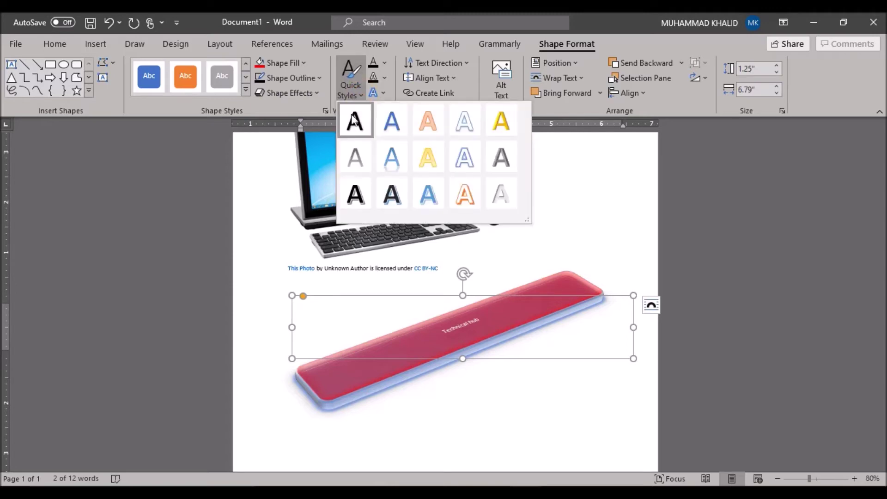
left_click(430, 125)
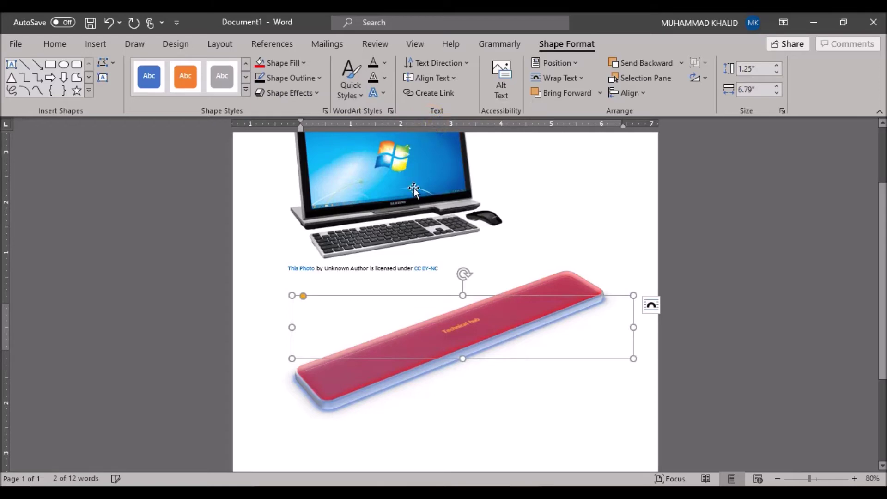
left_click(55, 45)
double_click(214, 70)
double_click(214, 69)
double_click(214, 70)
double_click(214, 69)
left_click(214, 70)
left_click(214, 69)
left_click(214, 70)
left_click(214, 70)
left_click(214, 69)
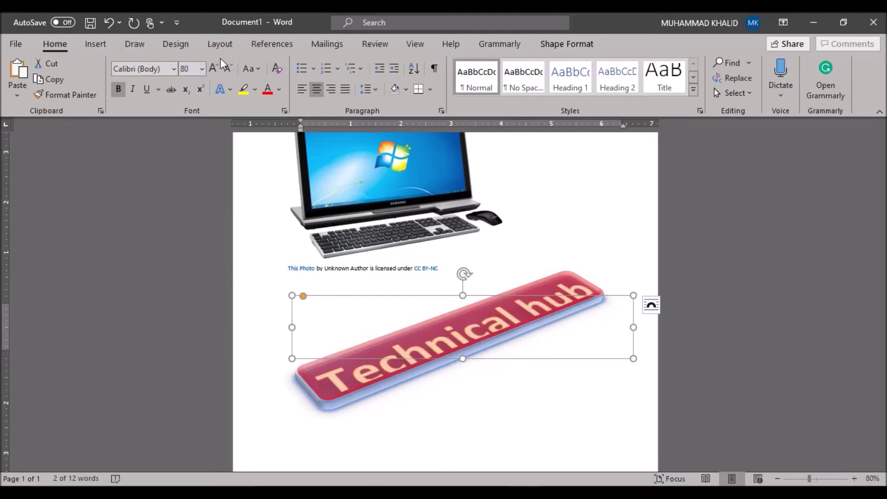
double_click(354, 379)
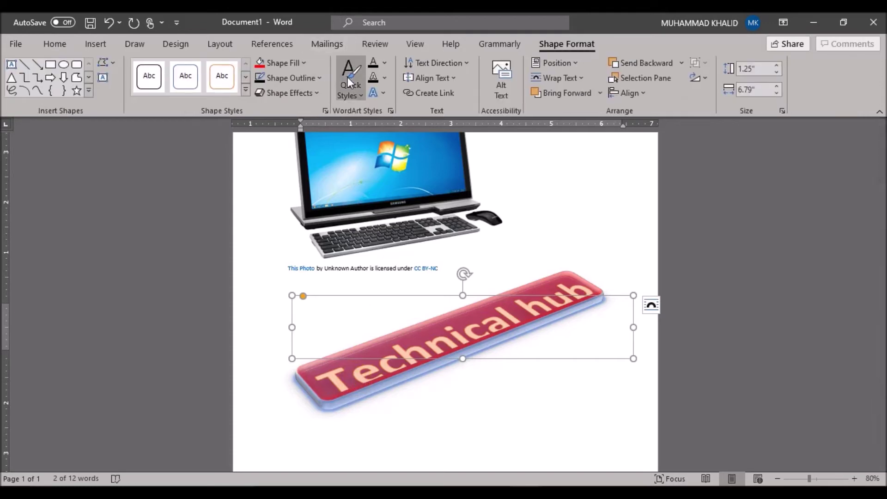
Apply the yellow WordArt style, then give the lettering light-grey fill and gold outline.
left_click(347, 77)
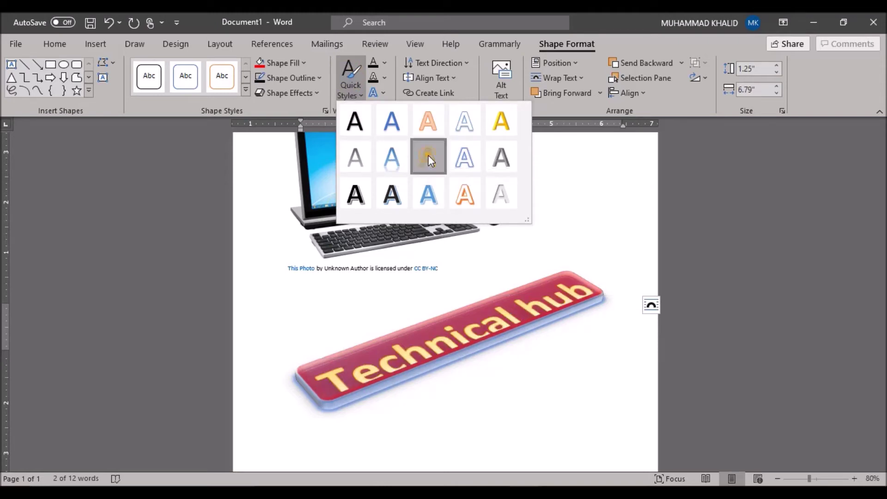
left_click(429, 158)
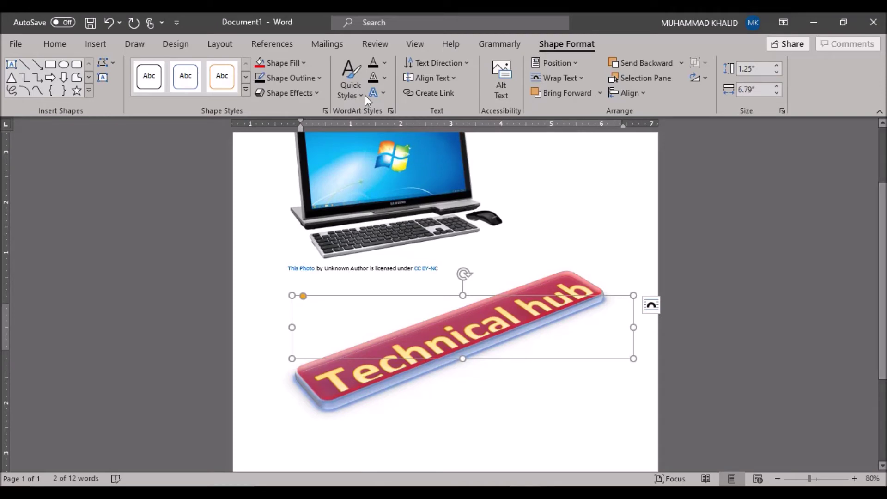
left_click(384, 68)
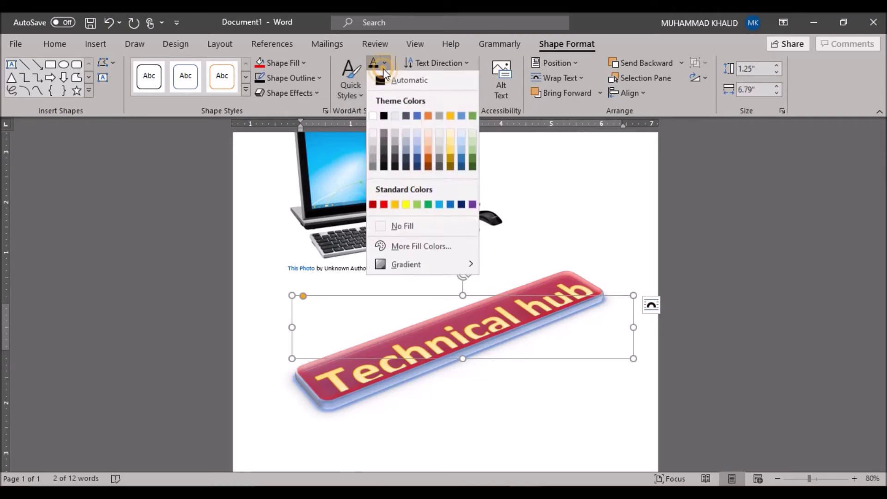
left_click(396, 139)
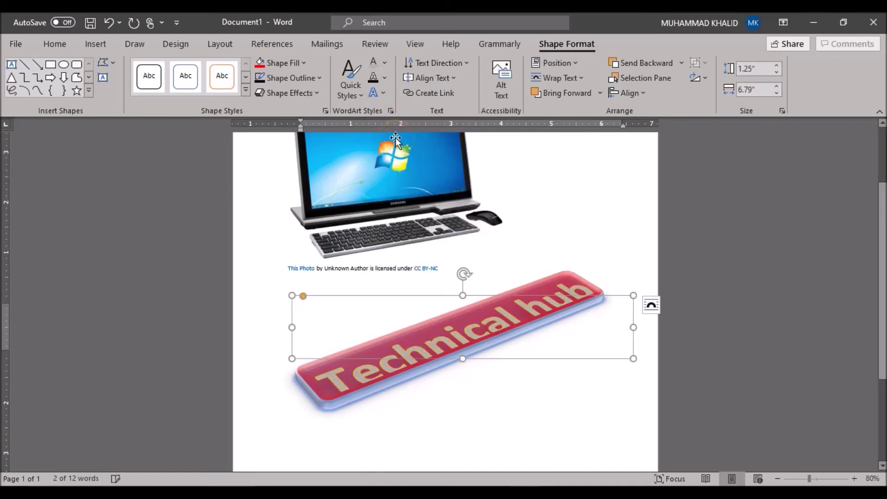
left_click(387, 75)
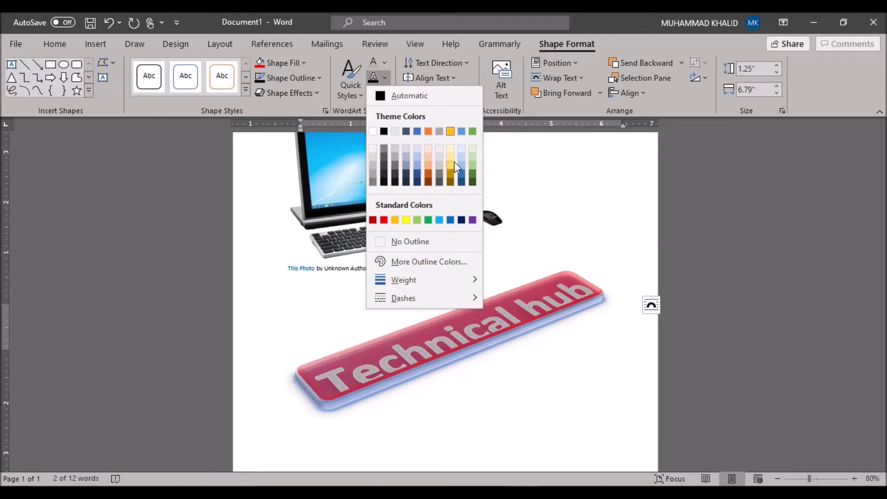
left_click(454, 174)
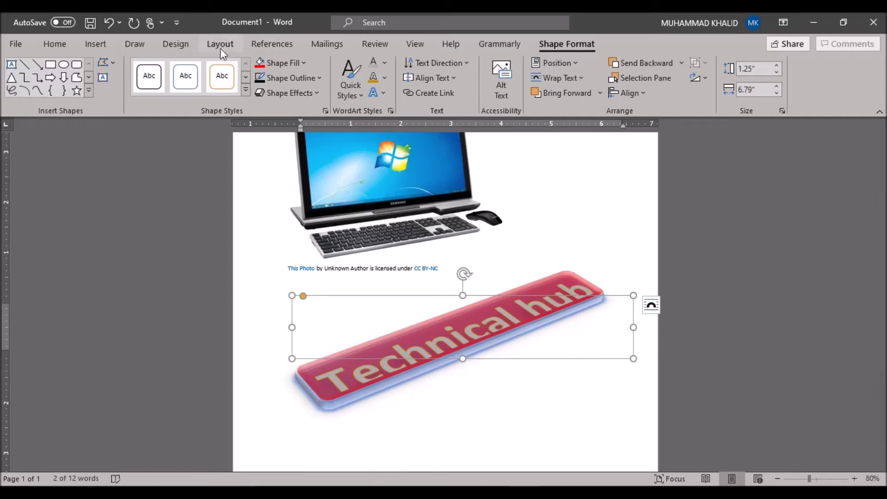
Insert the cat icon from the Animals icon category beside the computer photo.
left_click(91, 43)
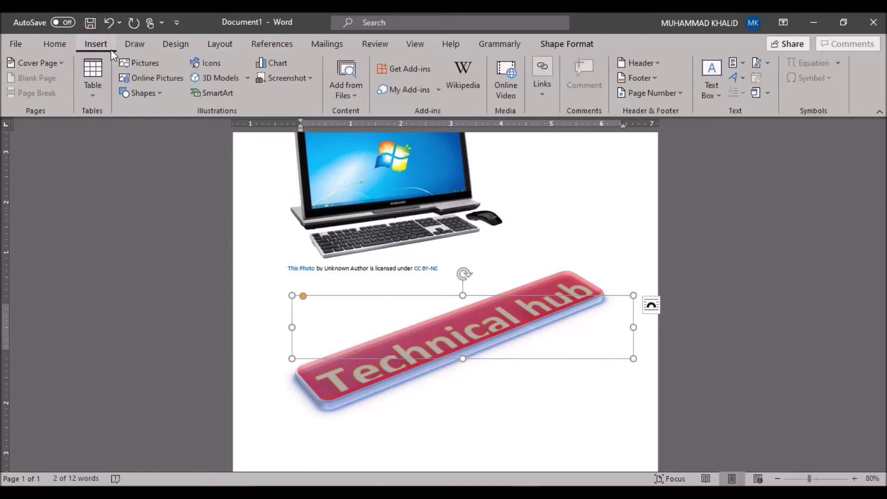
left_click(211, 66)
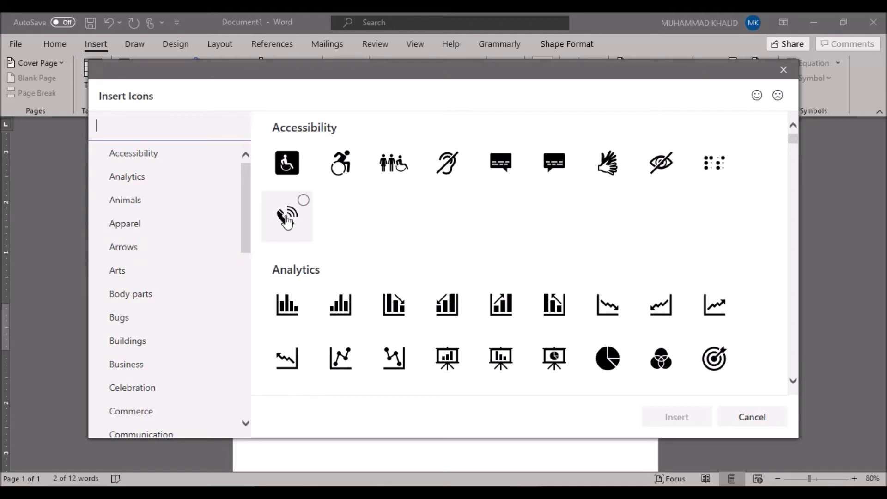
left_click(135, 201)
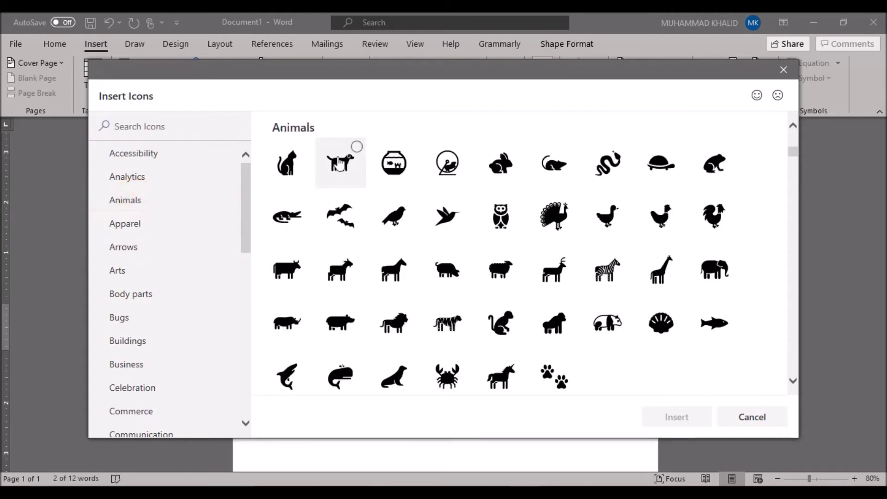
mouse_move(286, 162)
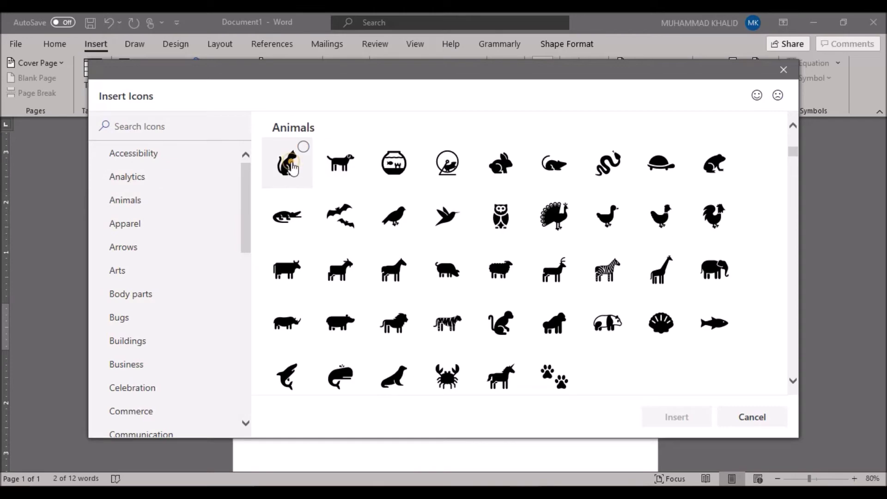
left_click(291, 167)
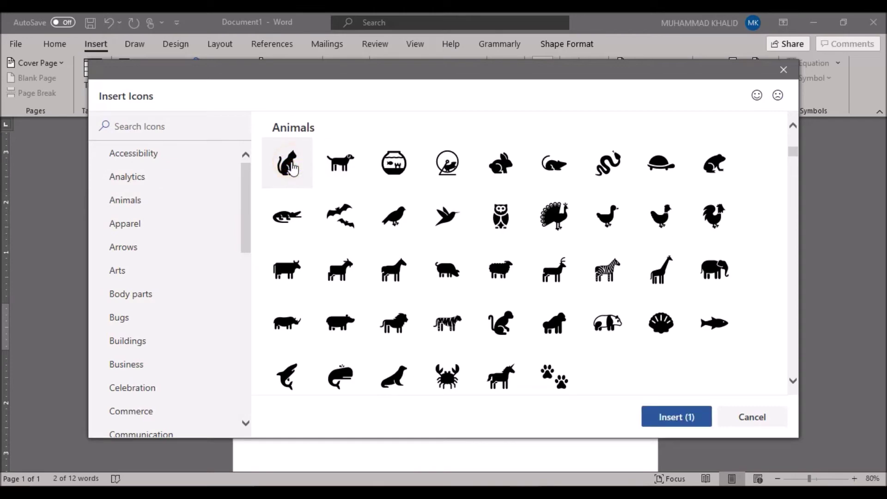
left_click(668, 415)
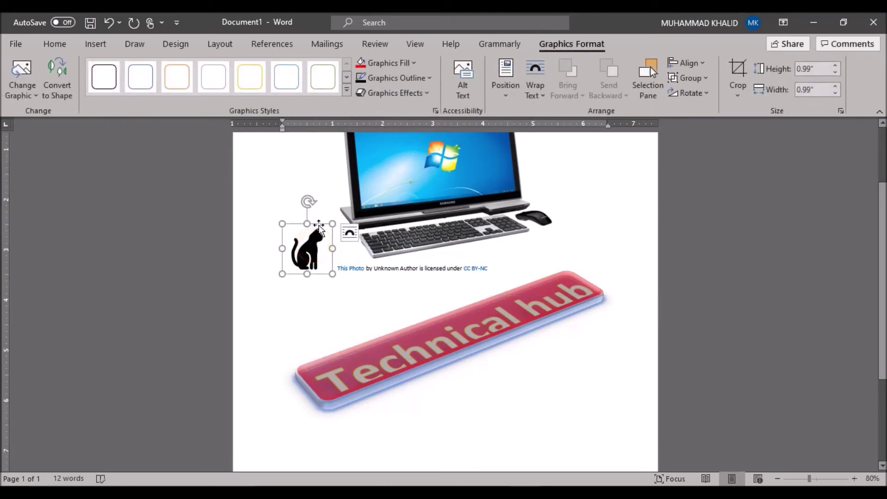
left_click(346, 90)
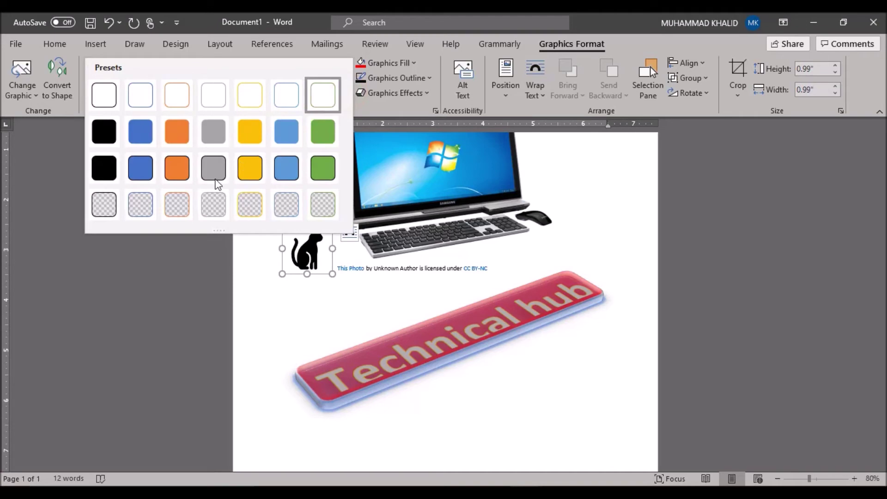
Apply the Colored Fill - Accent 2, Dark 1 Outline graphic style to make the cat orange.
left_click(169, 156)
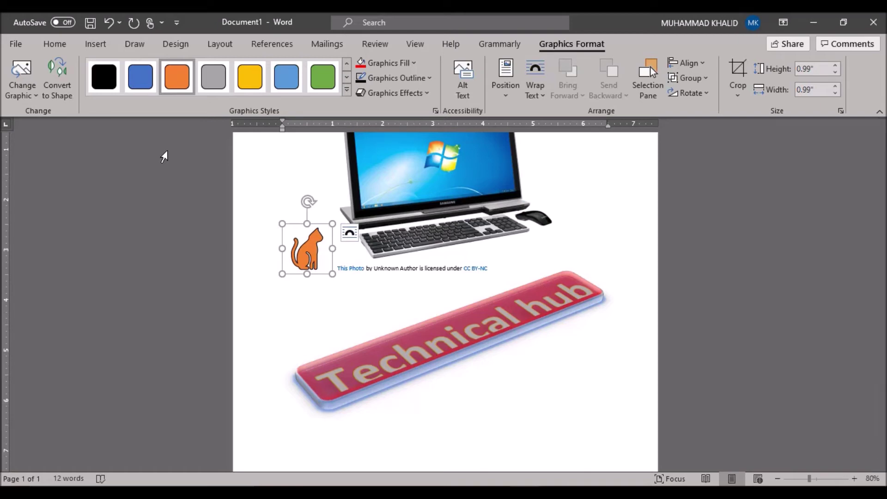
left_click(92, 46)
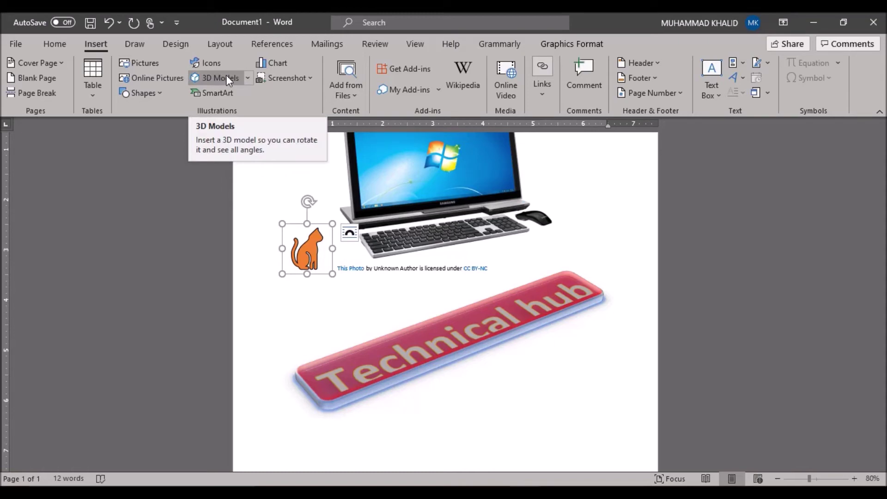
Browse online 3D models in the Animated for Education category, showing the globe, dinosaur and astronaut.
left_click(246, 78)
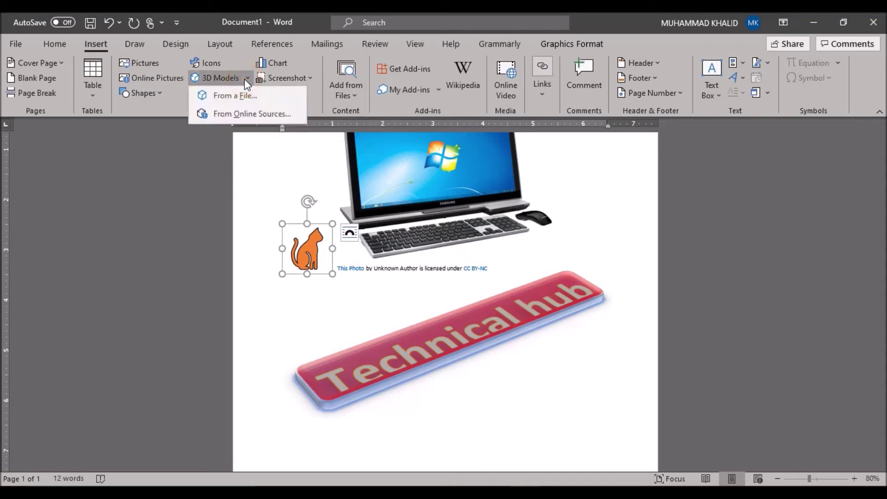
left_click(230, 116)
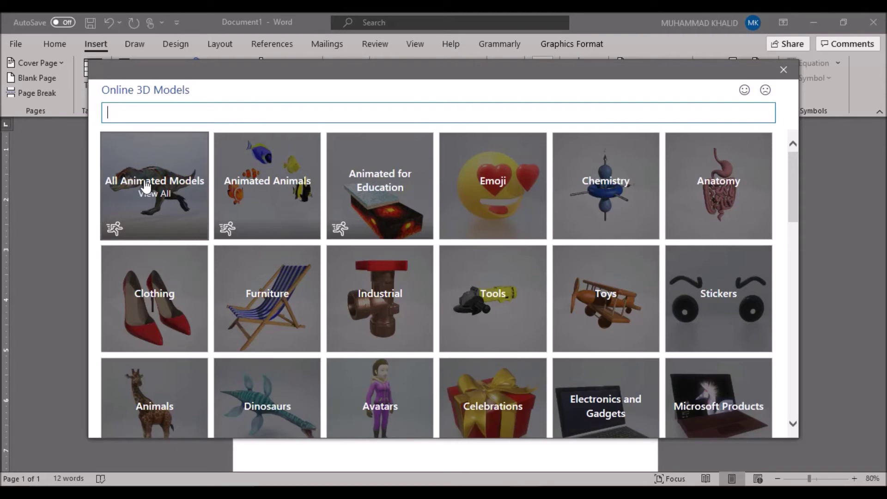
left_click(379, 165)
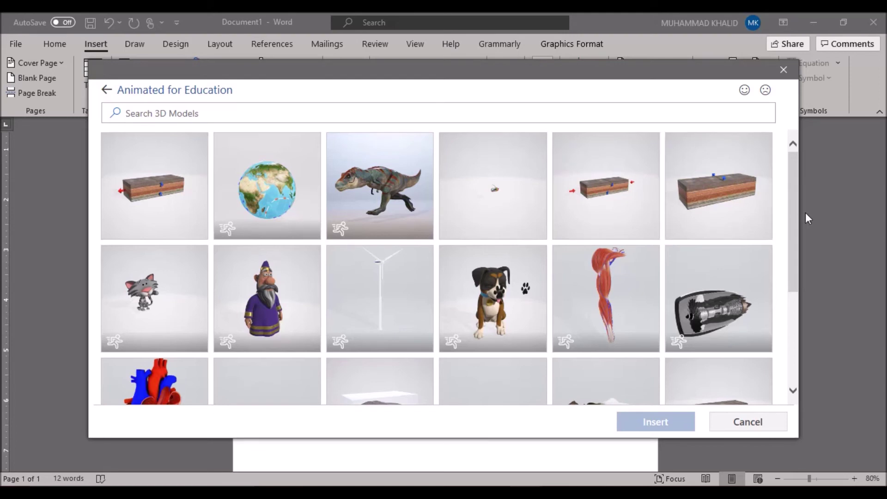
left_click_drag(790, 219, 804, 292)
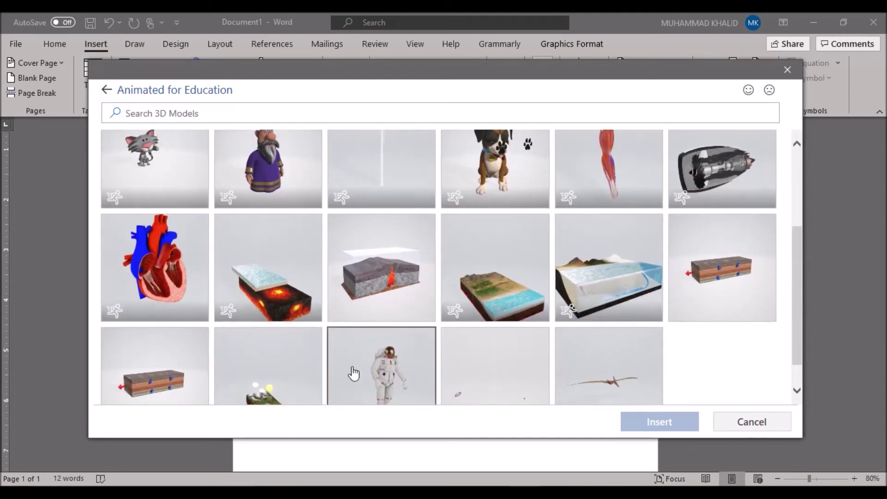
Insert the animated astronaut model, then switch to the YouTube video in Chrome.
left_click(354, 372)
left_click(651, 424)
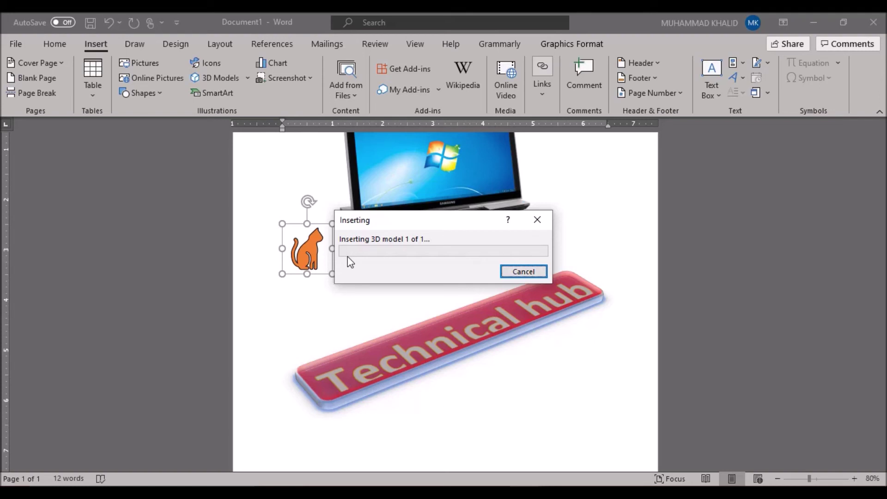
left_click(322, 343)
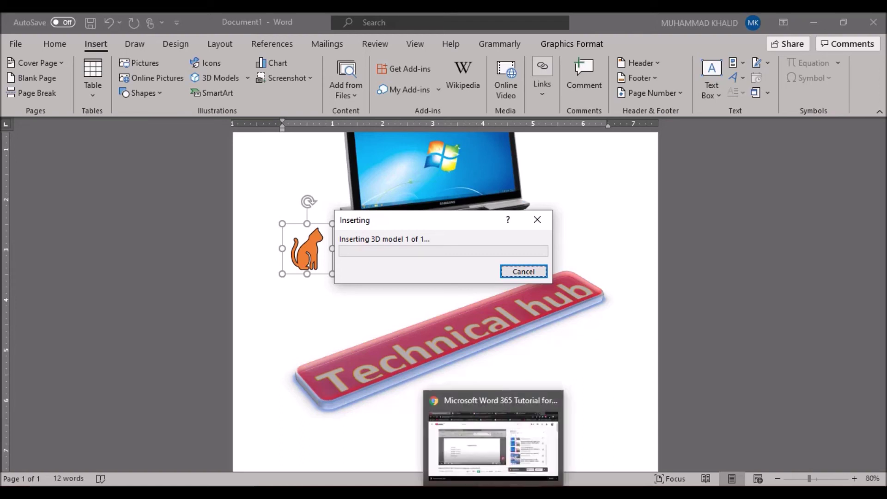
left_click(512, 432)
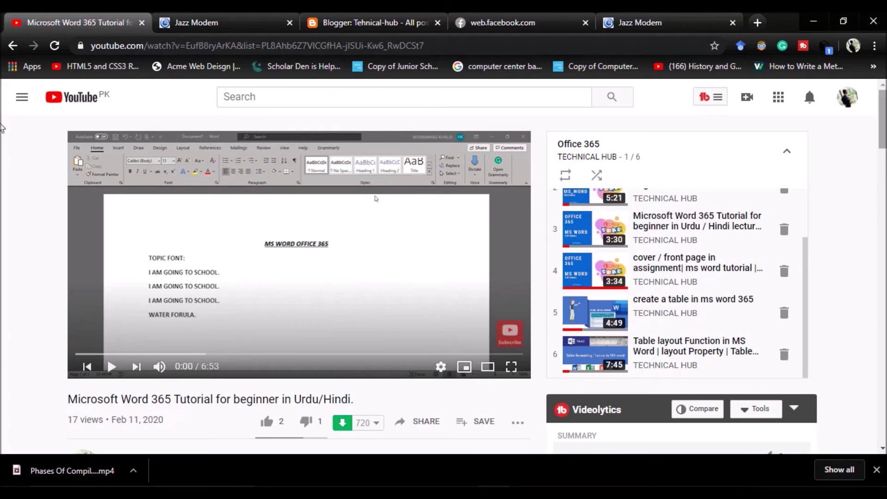
Open the TECHNICAL HUB channel's Playlists tab and close the mini-player.
scroll(4, 128, "down", 5)
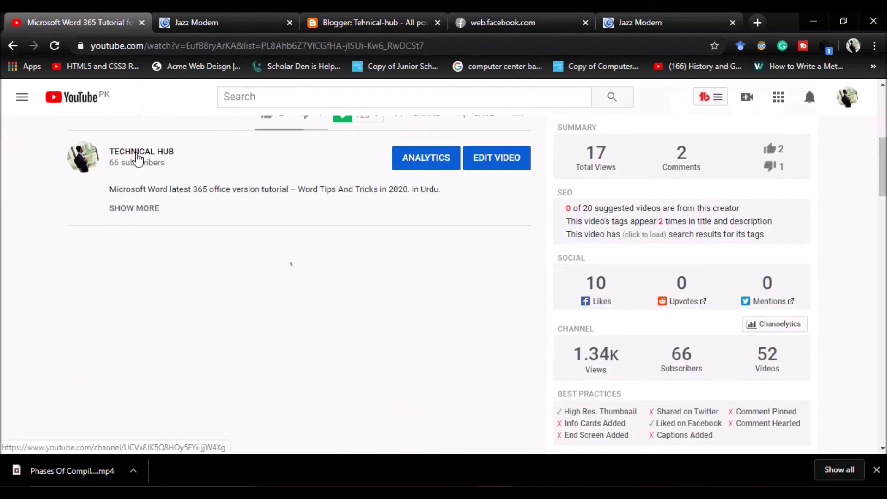
left_click(137, 156)
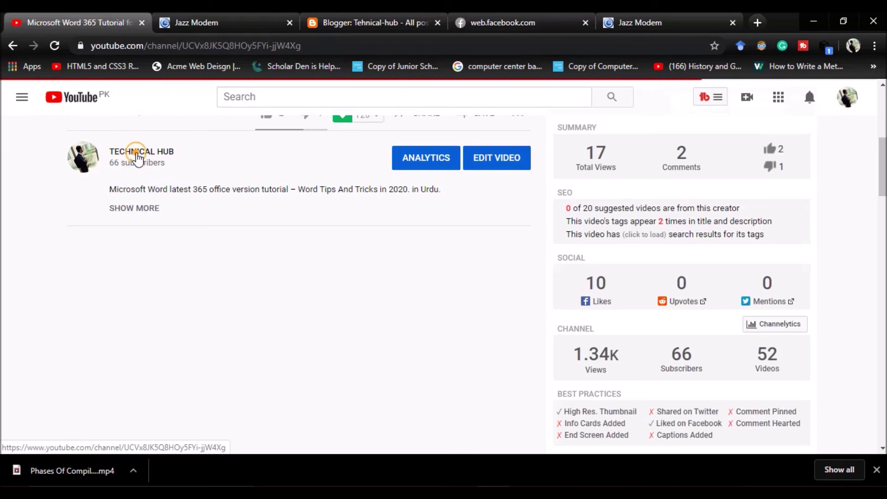
left_click(82, 162)
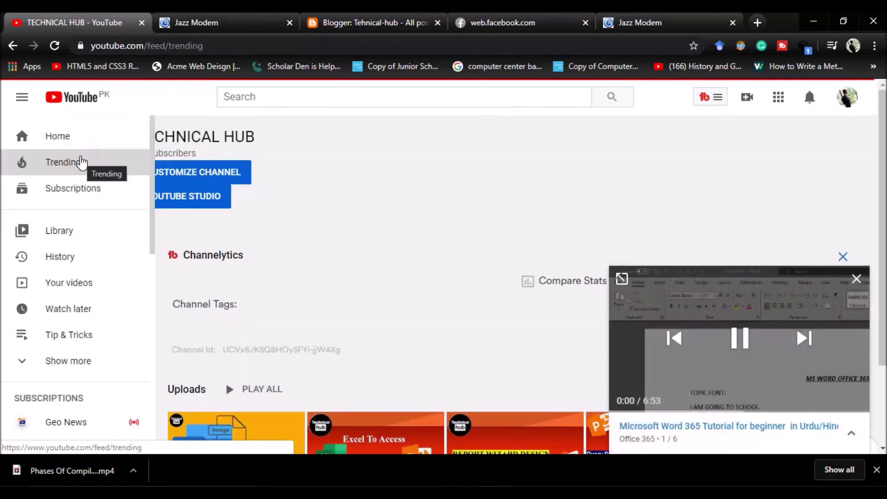
left_click(411, 203)
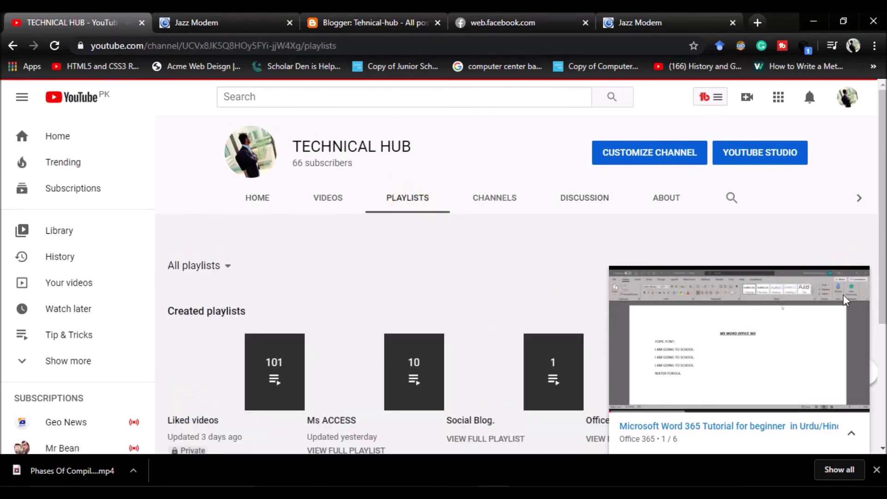
left_click(857, 277)
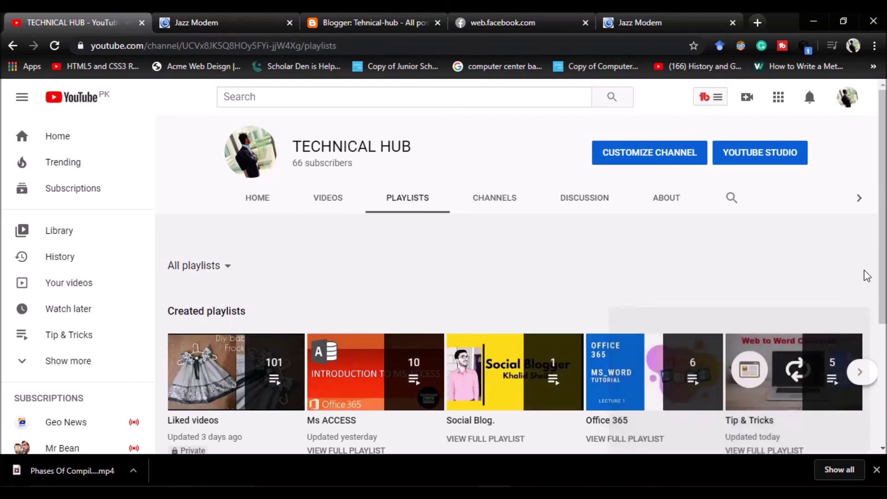
Scroll the playlists page and page through the created playlists carousel and back.
scroll(3, 284, "down", 2)
scroll(2, 295, "down", 1)
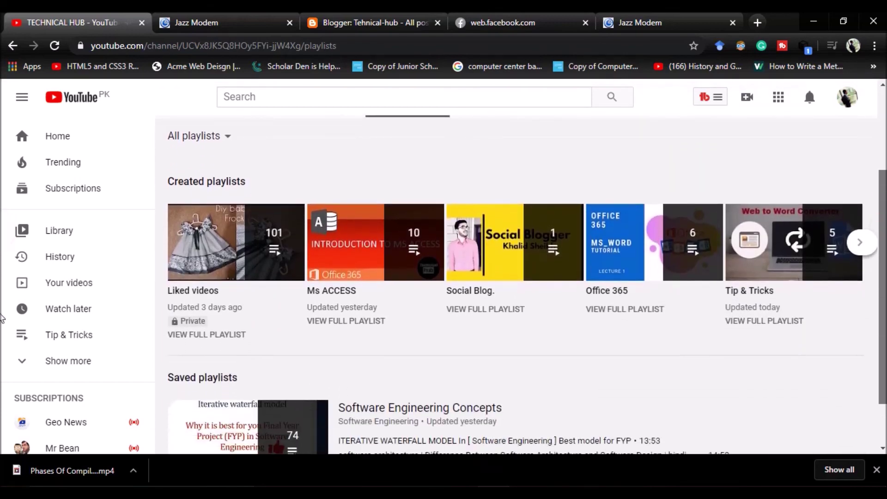
scroll(1, 324, "down", 1)
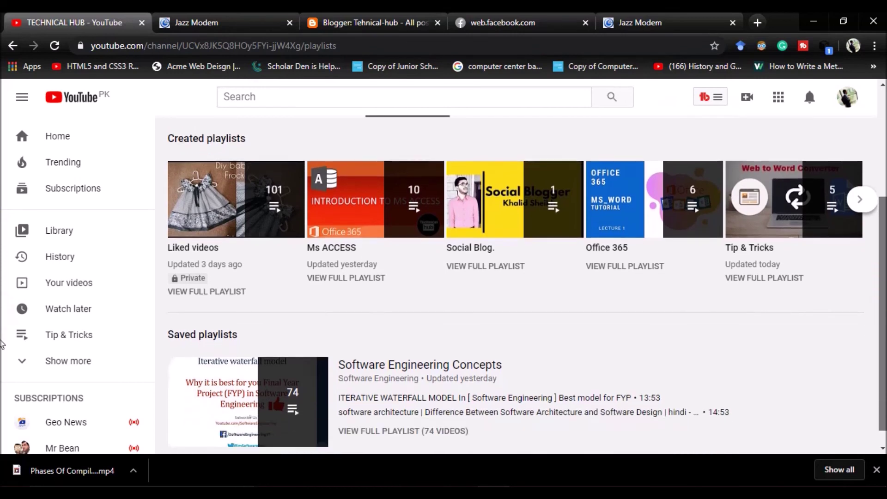
scroll(2, 330, "up", 1)
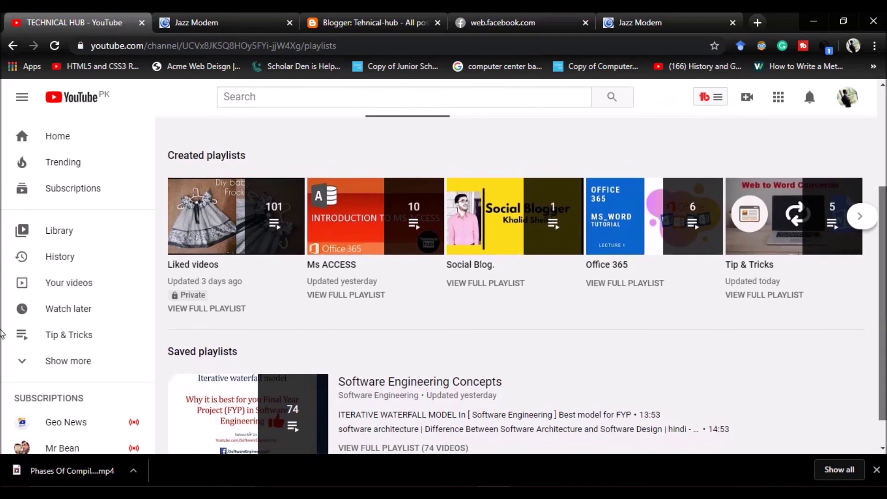
scroll(1, 334, "up", 1)
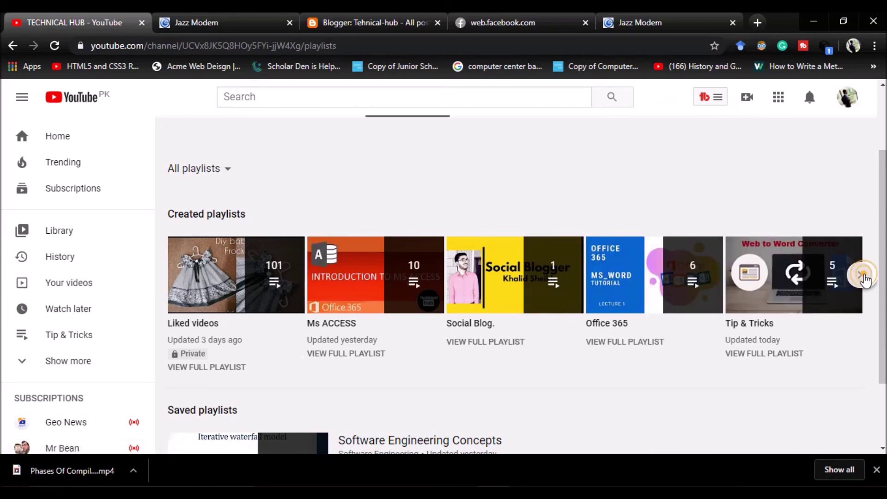
left_click(862, 276)
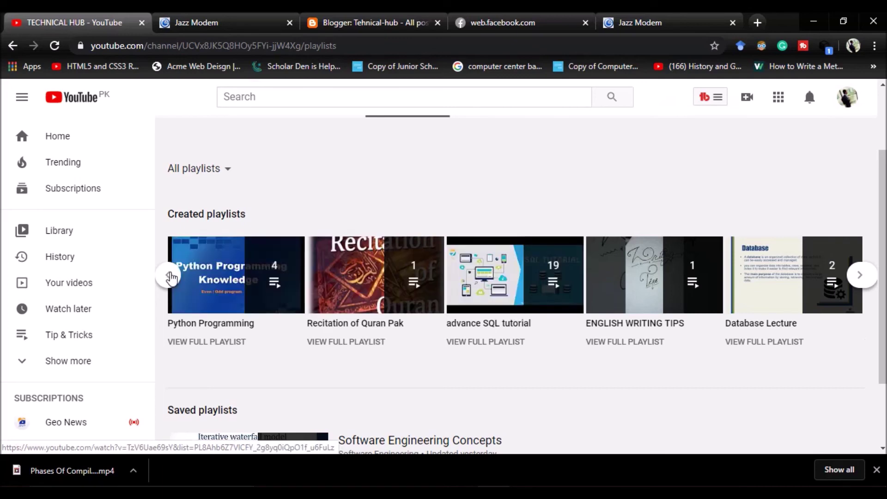
left_click(169, 275)
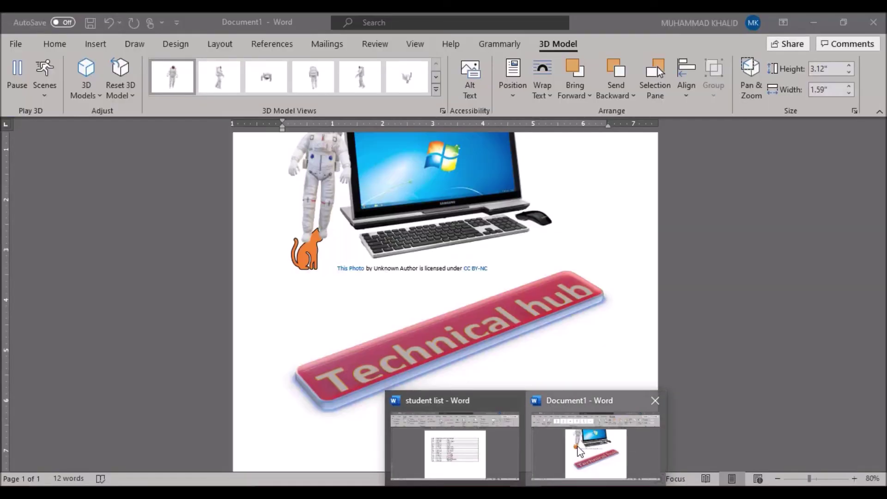
Back in Word, drag the astronaut onto the Technical hub banner and zoom to 130%.
left_click(577, 446)
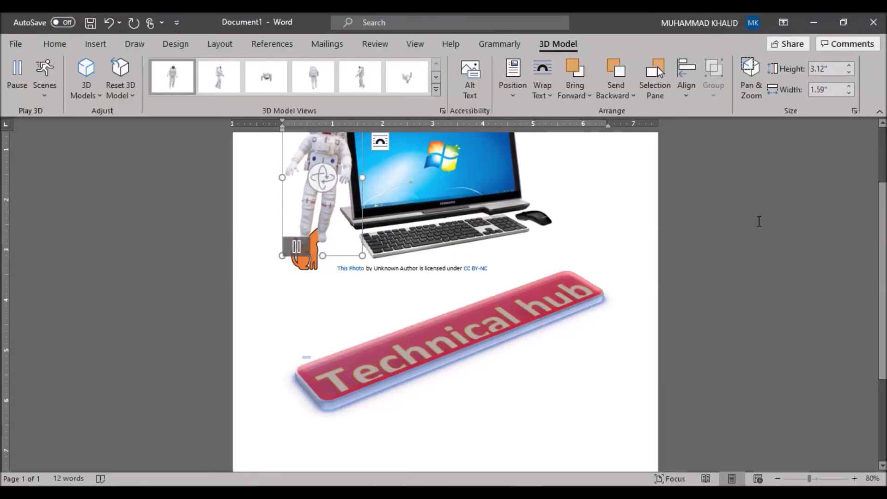
scroll(319, 213, "up", 3)
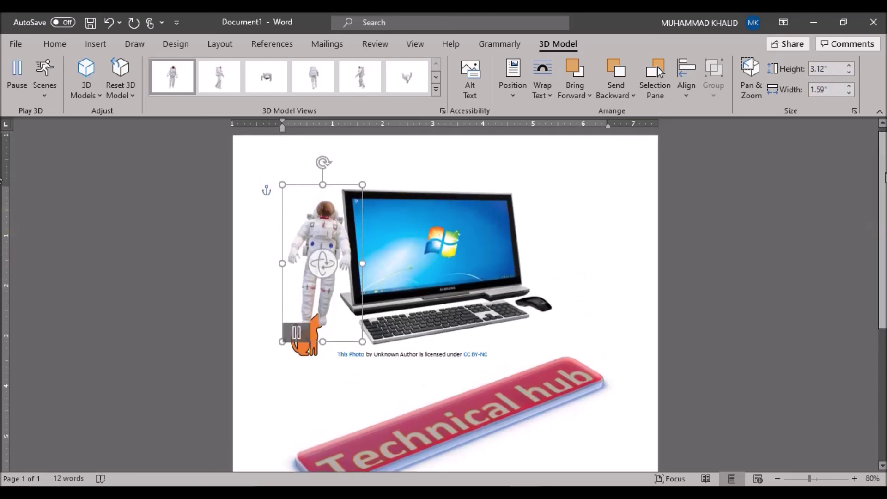
left_click_drag(318, 213, 583, 372)
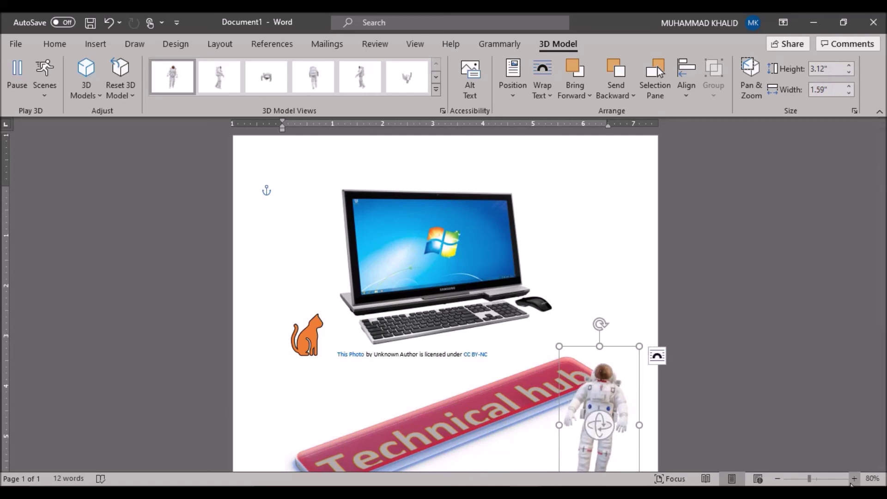
left_click(854, 478)
left_click(854, 479)
left_click(854, 478)
left_click(854, 479)
left_click(854, 479)
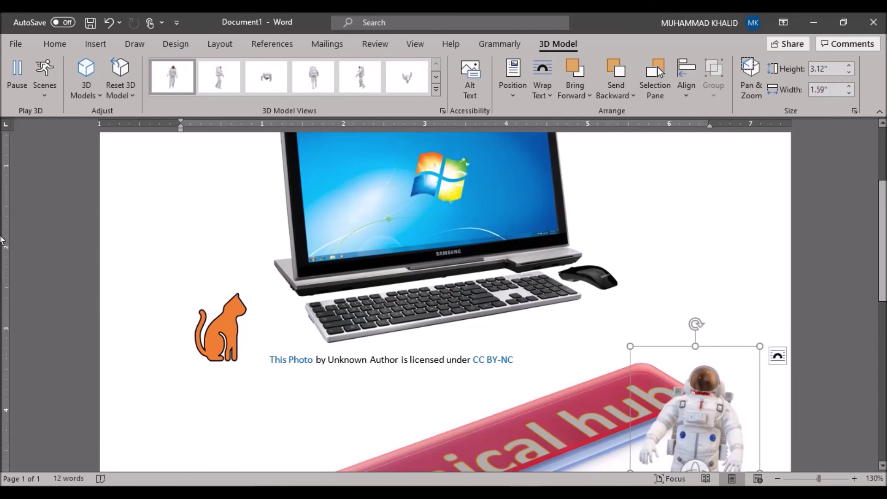
scroll(770, 297, "down", 5)
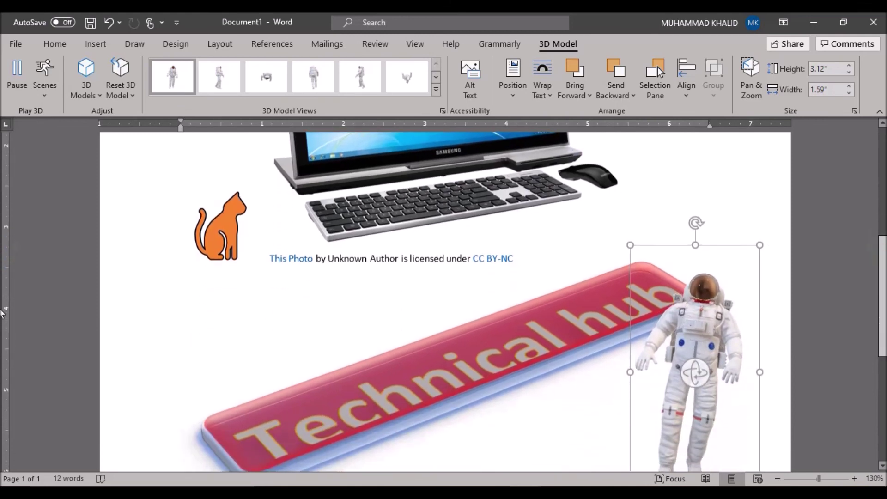
Move the astronaut to the right margin and rotate it to a new 3D angle.
mouse_move(728, 255)
left_mouse_down()
mouse_move(761, 206)
mouse_move(704, 266)
mouse_move(749, 281)
left_mouse_up()
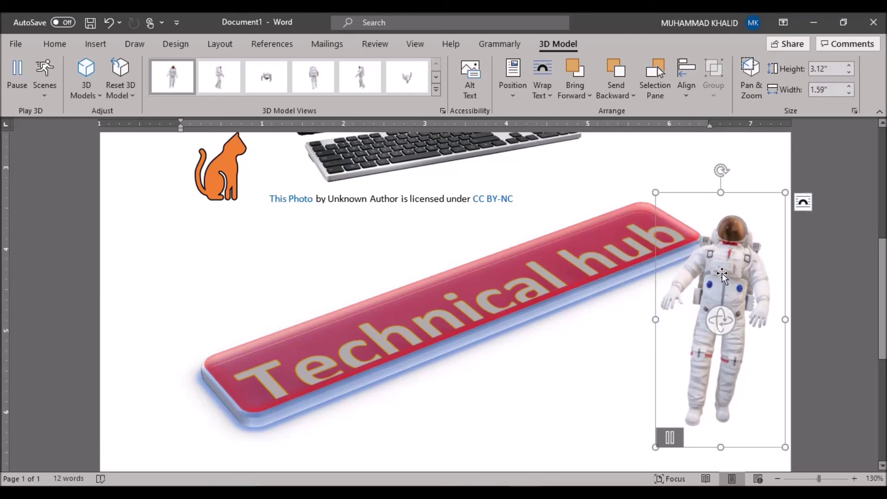
left_click_drag(719, 319, 632, 297)
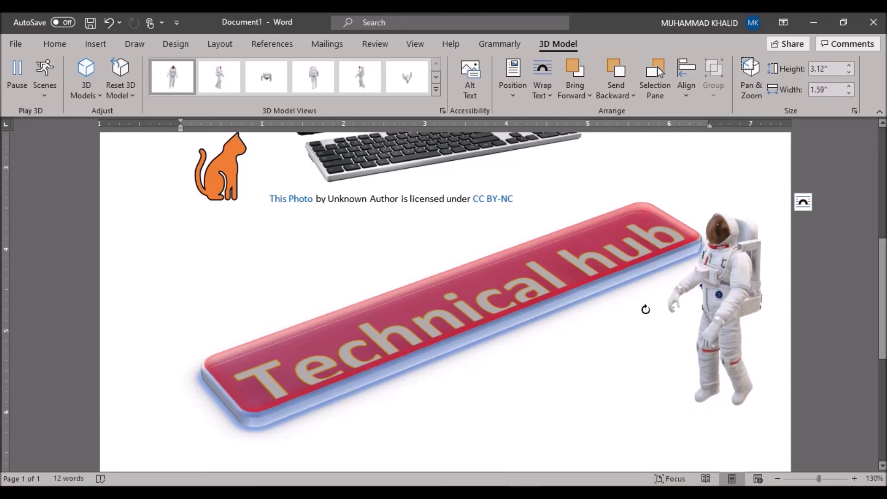
left_click_drag(633, 297, 622, 301)
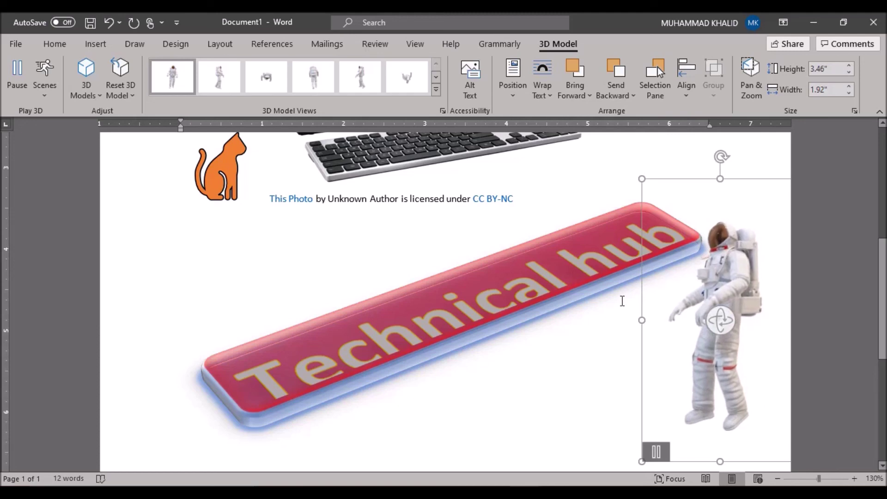
left_click(45, 87)
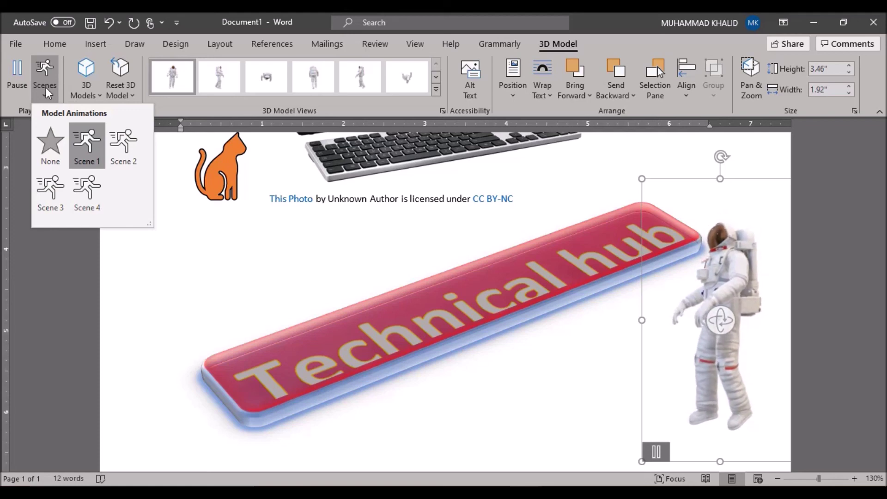
Try the Scene 2 and Scene 3 animations, then set the astronaut to Scene 4.
left_click(123, 156)
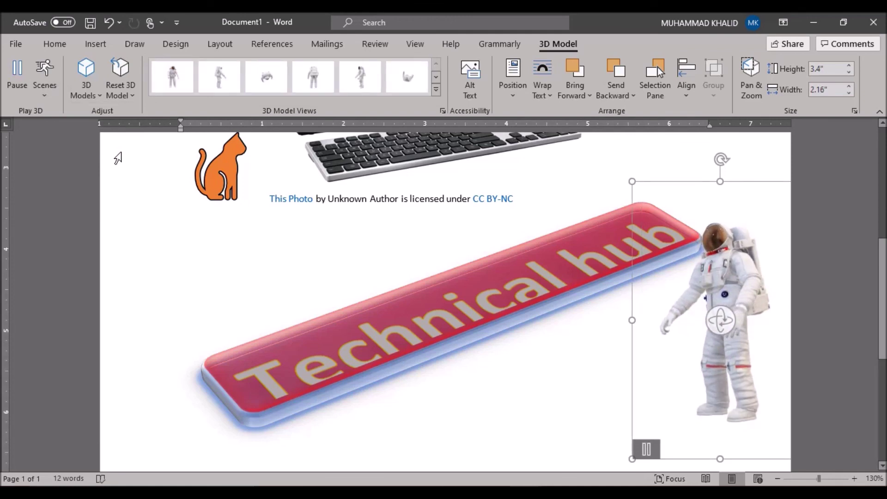
left_click(45, 96)
left_click(48, 189)
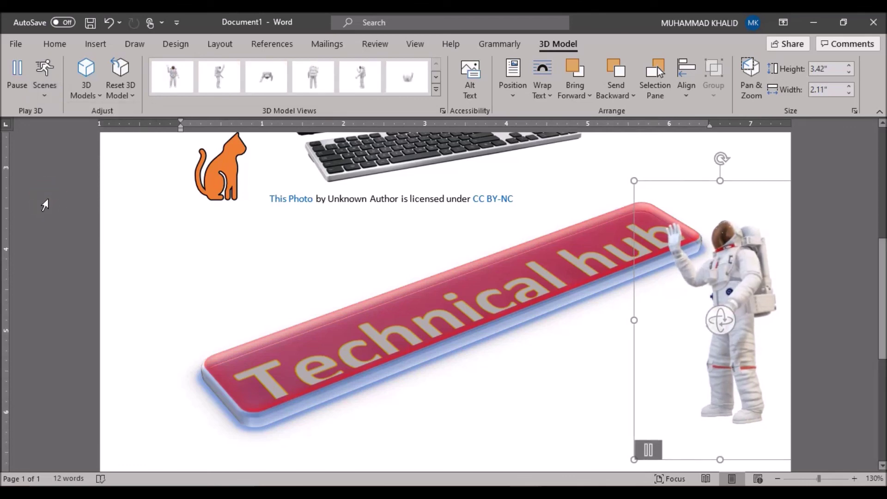
left_click(437, 90)
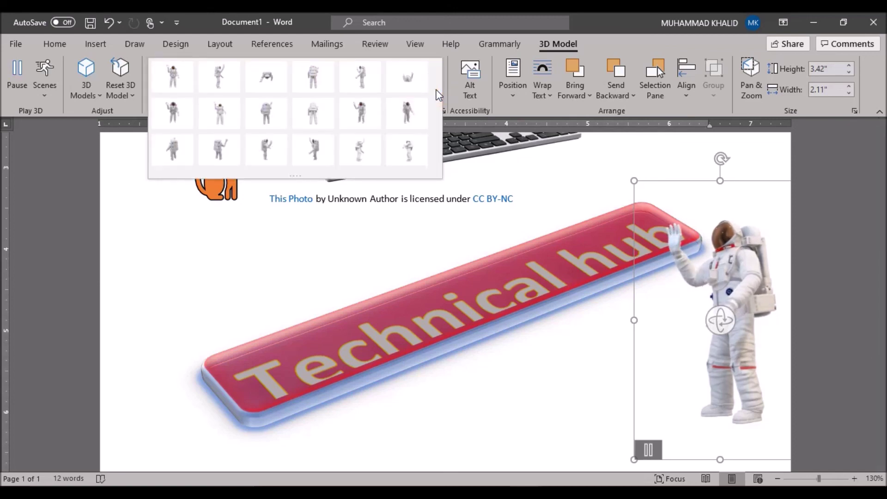
left_click(154, 284)
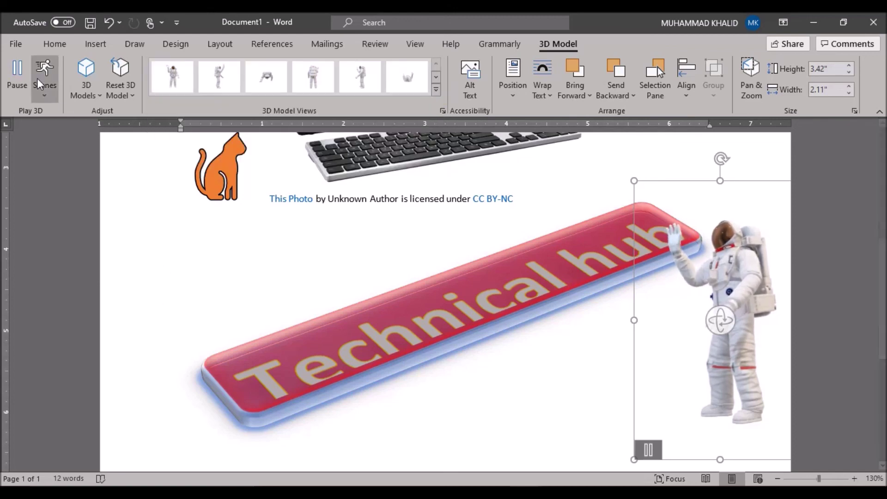
left_click(49, 96)
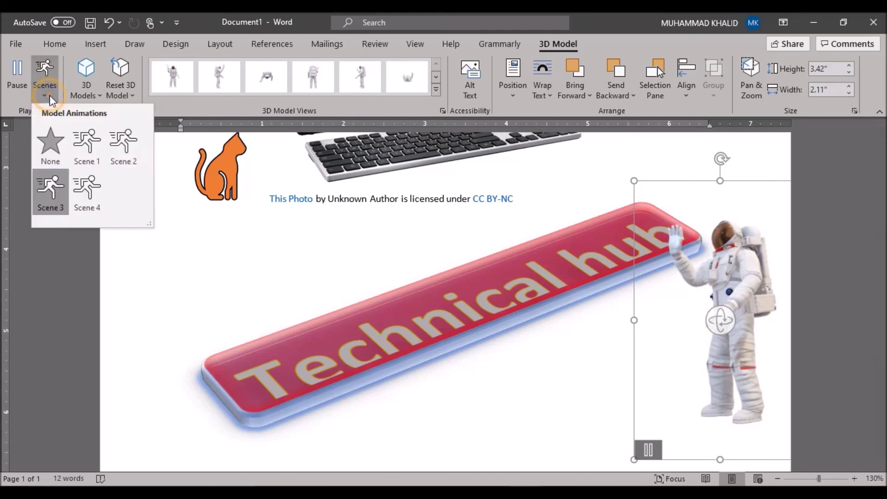
left_click(91, 189)
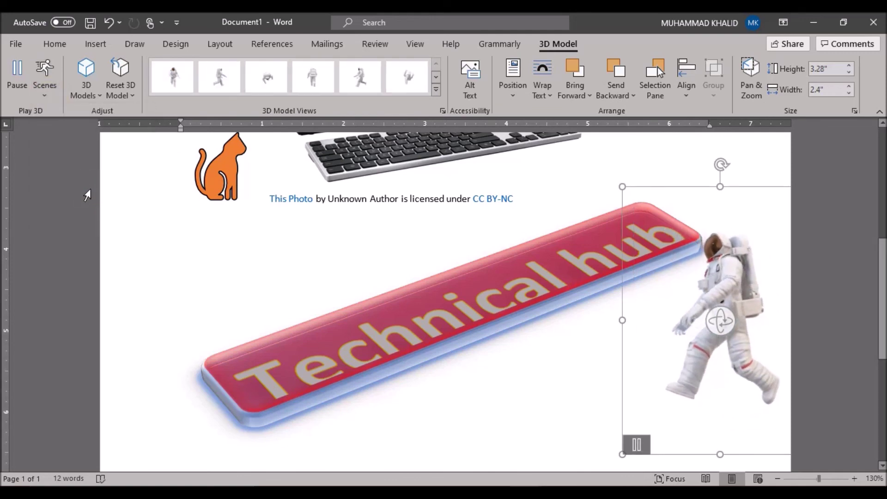